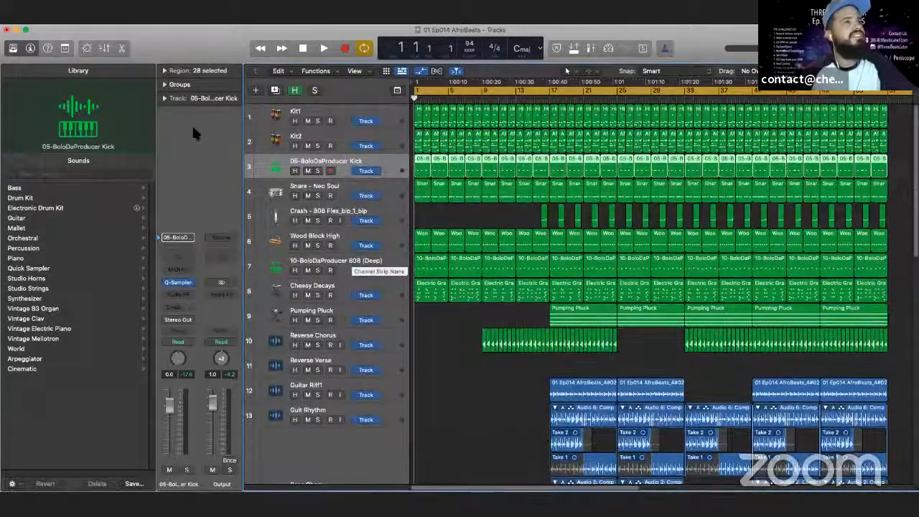
# - Set the audio output device to ZoomAudioDevice, apply the change and close the preferences
pyautogui.click(75, 21)
pyautogui.moveTo(56, 22)
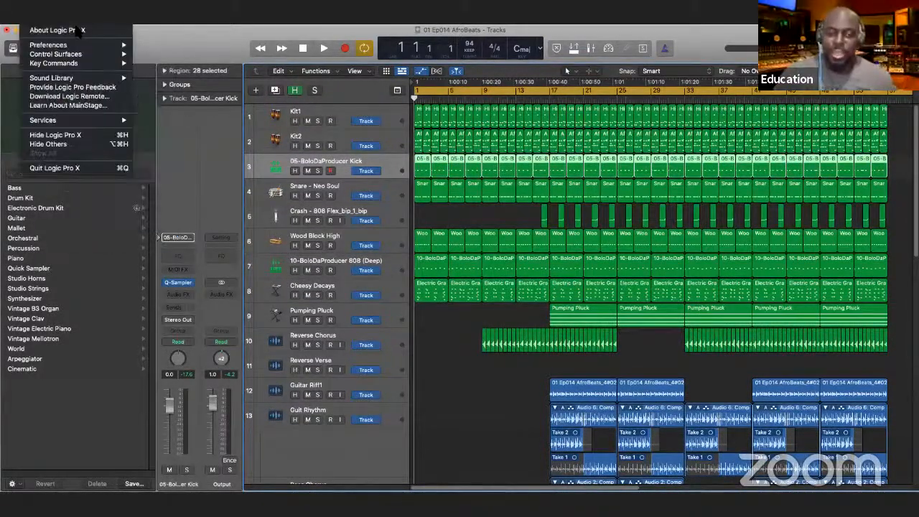
pyautogui.moveTo(47, 44)
pyautogui.click(147, 55)
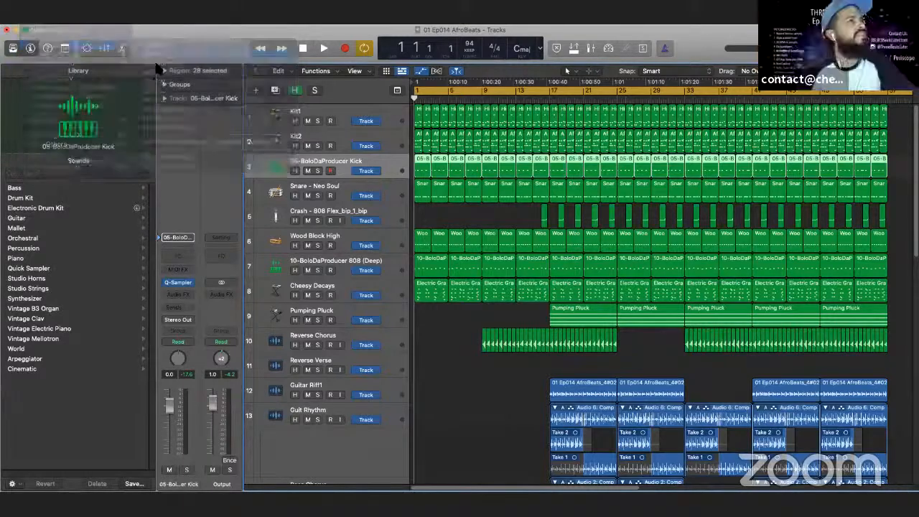
pyautogui.click(199, 191)
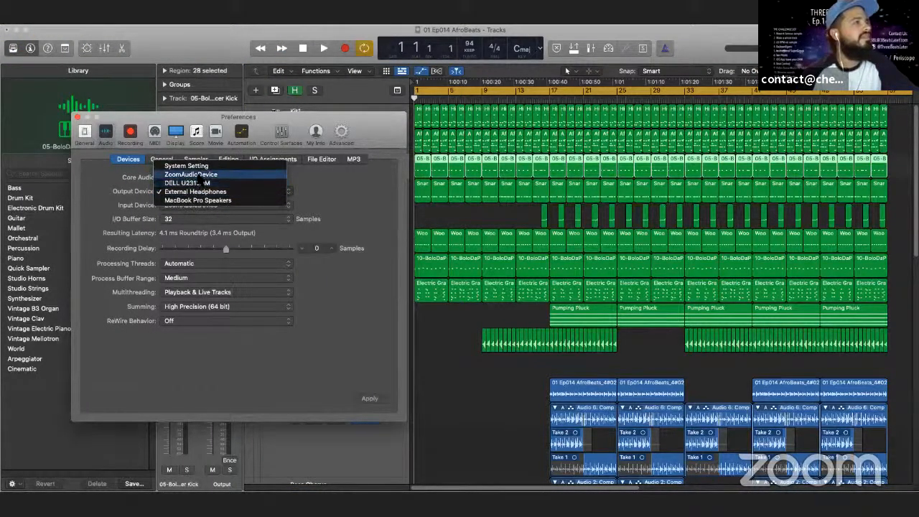
pyautogui.click(191, 175)
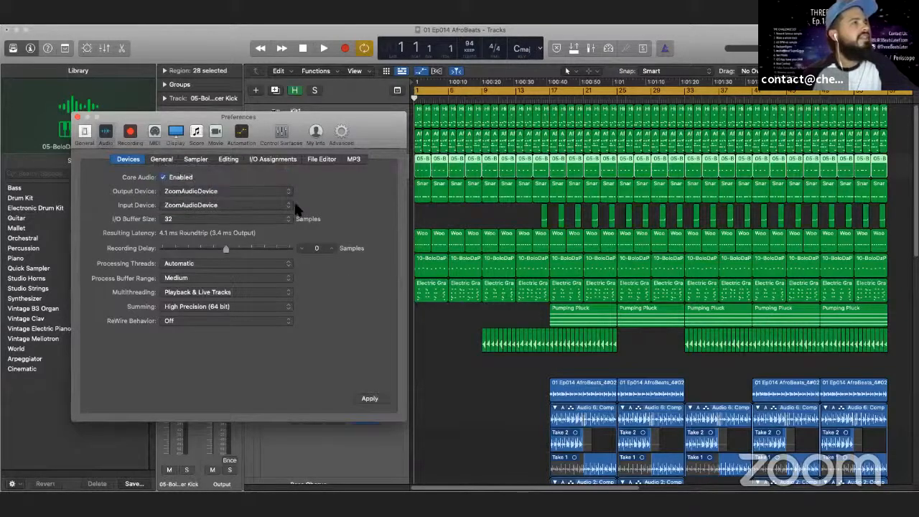
pyautogui.click(369, 399)
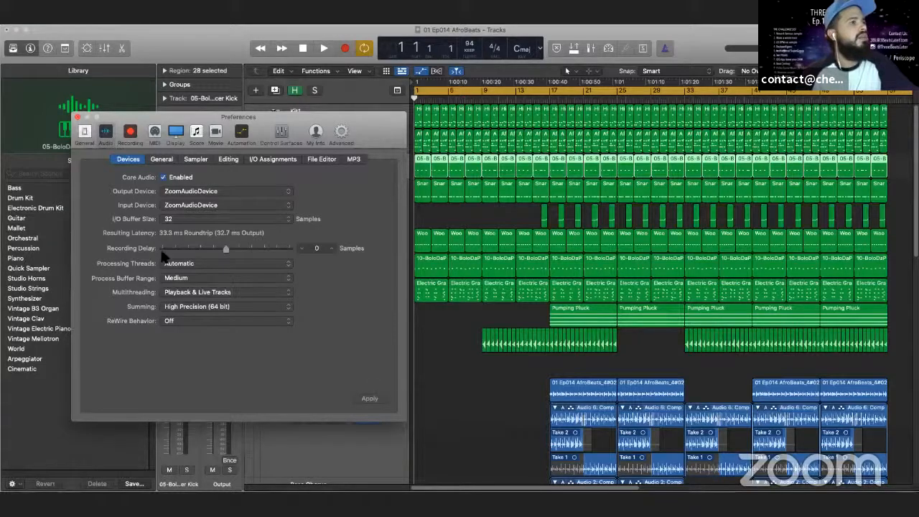
pyautogui.click(78, 117)
# - Select the Cheesy Decays track, start playback from the beginning and raise the Output channel's level to 1.5
pyautogui.scroll(-2, 347, 166)
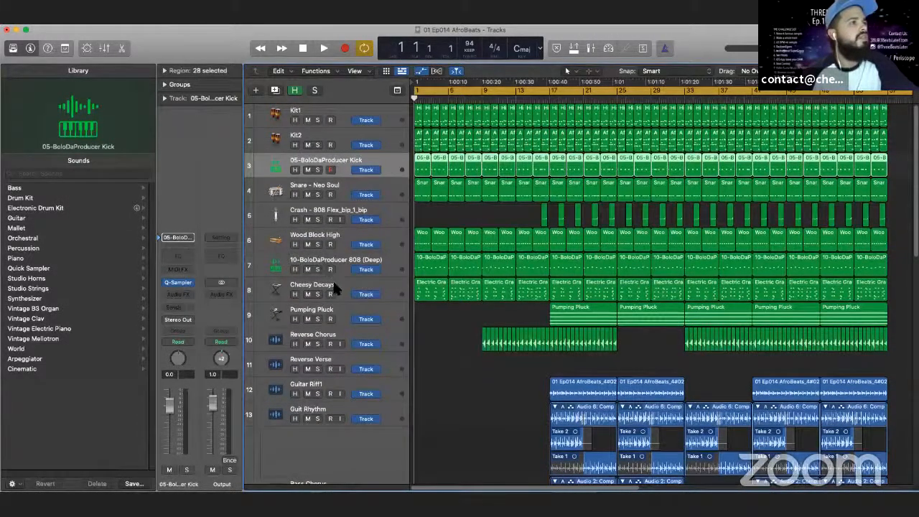
pyautogui.click(336, 288)
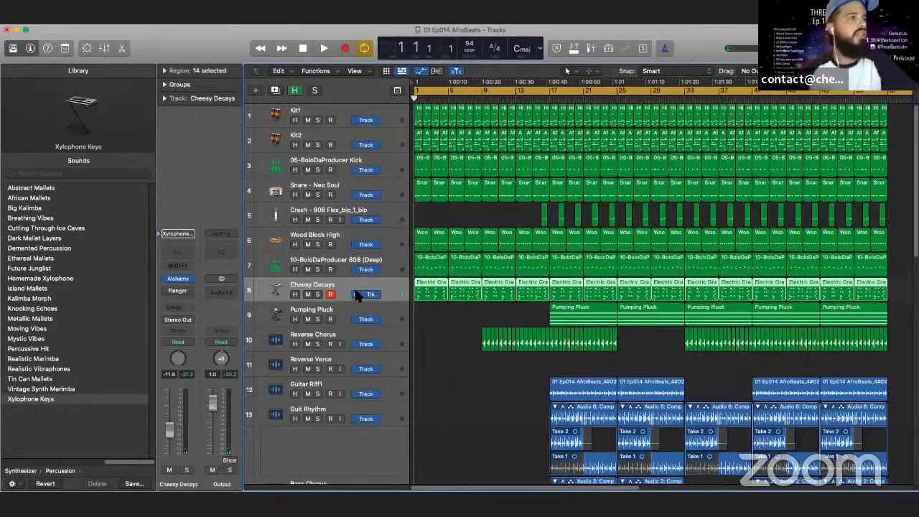
pyautogui.click(324, 49)
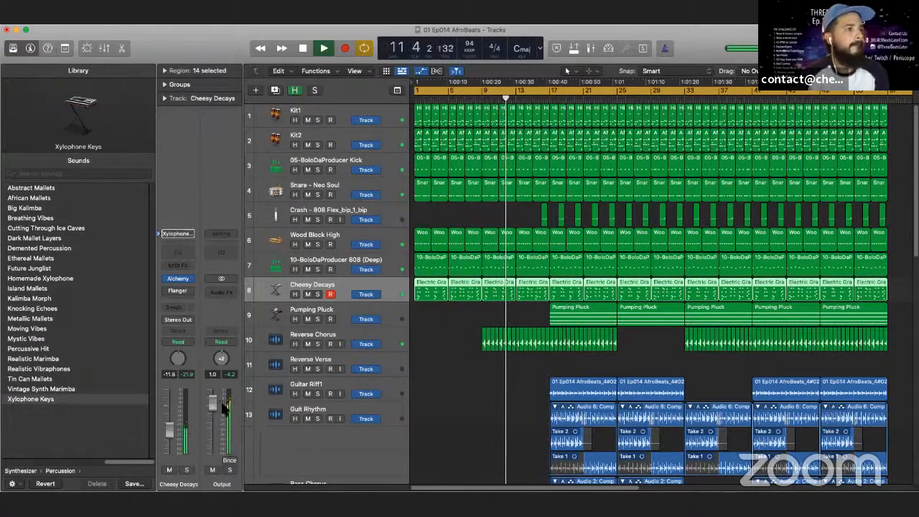
pyautogui.moveTo(214, 400); pyautogui.dragTo(216, 401)
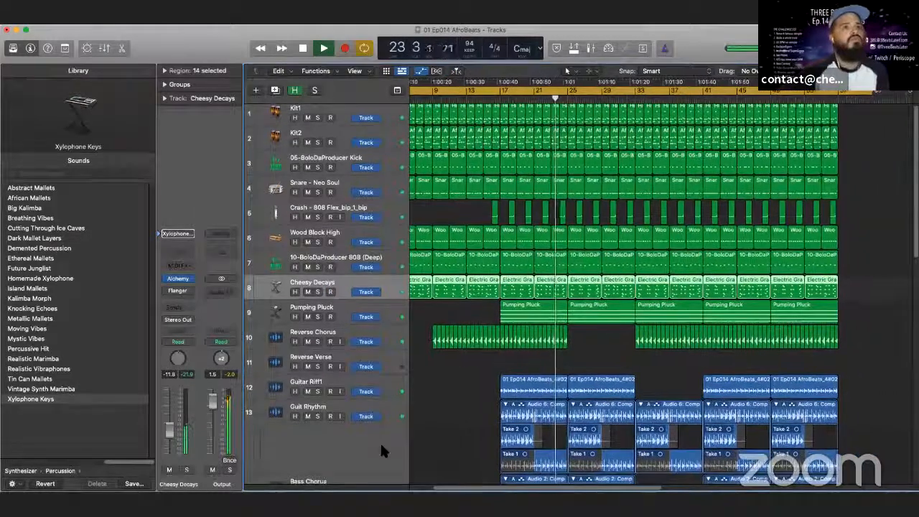
# - Review the arrangement down to the Bass Chorus and CHEEKYCP TAG tracks during playback, and stop once the song has ended
pyautogui.scroll(-3, 381, 451)
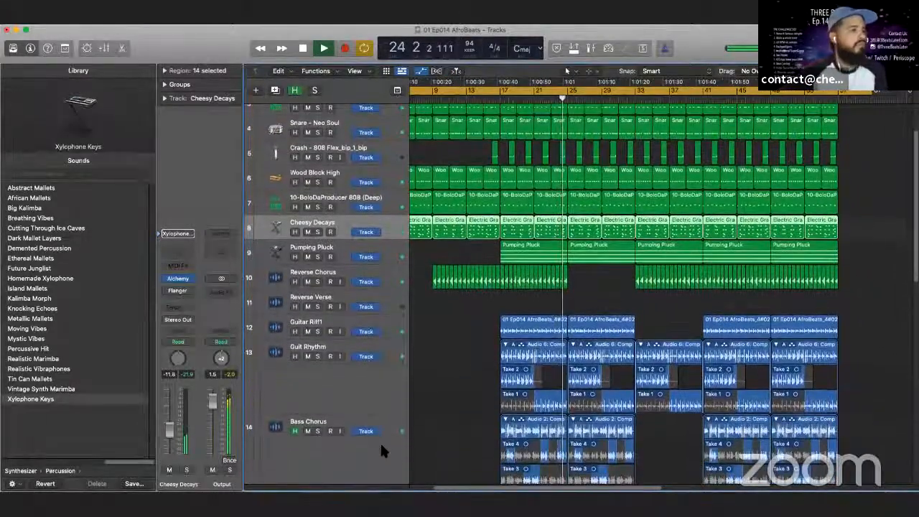
pyautogui.scroll(-3, 381, 450)
pyautogui.scroll(6, 381, 451)
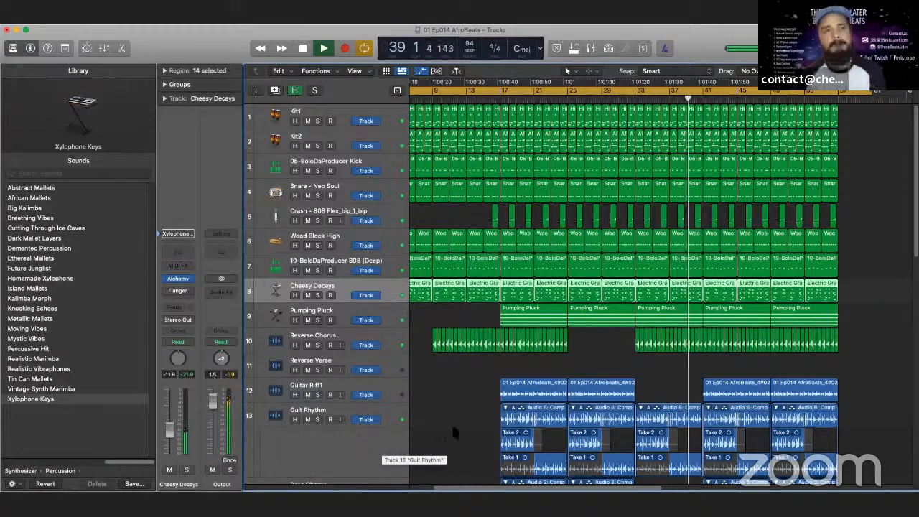
pyautogui.scroll(-5, 350, 425)
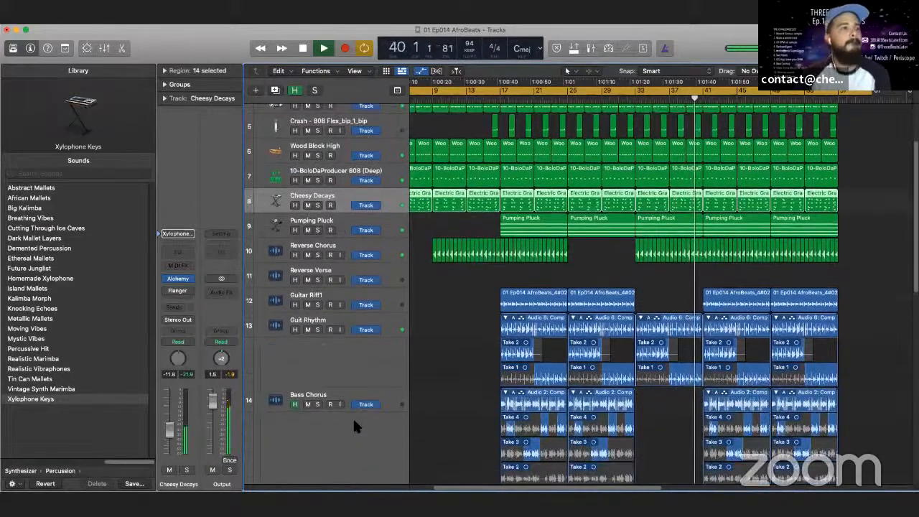
pyautogui.scroll(2, 365, 372)
pyautogui.scroll(-8, 366, 372)
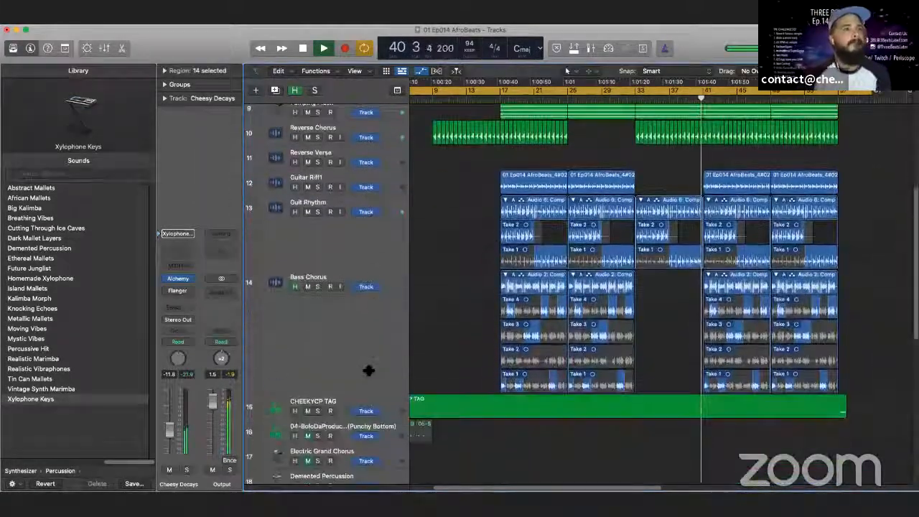
pyautogui.scroll(1, 363, 364)
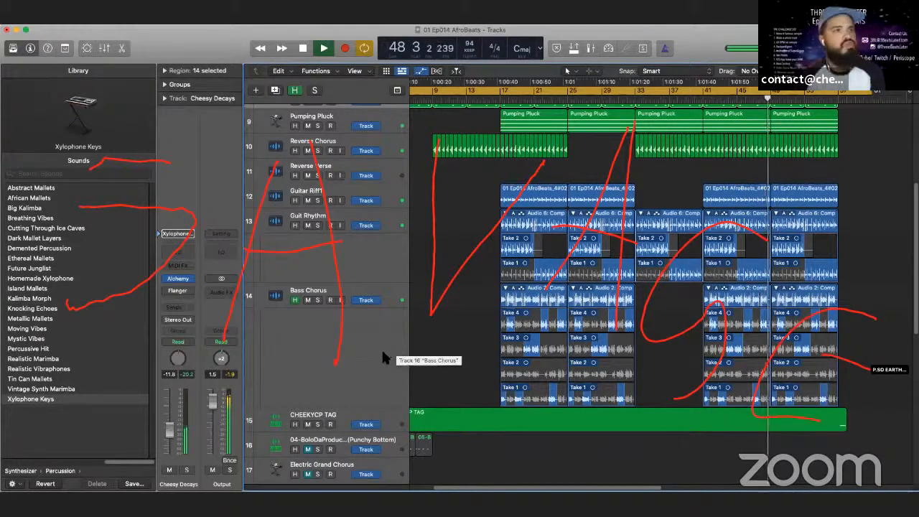
pyautogui.scroll(2, 381, 351)
pyautogui.scroll(5, 380, 347)
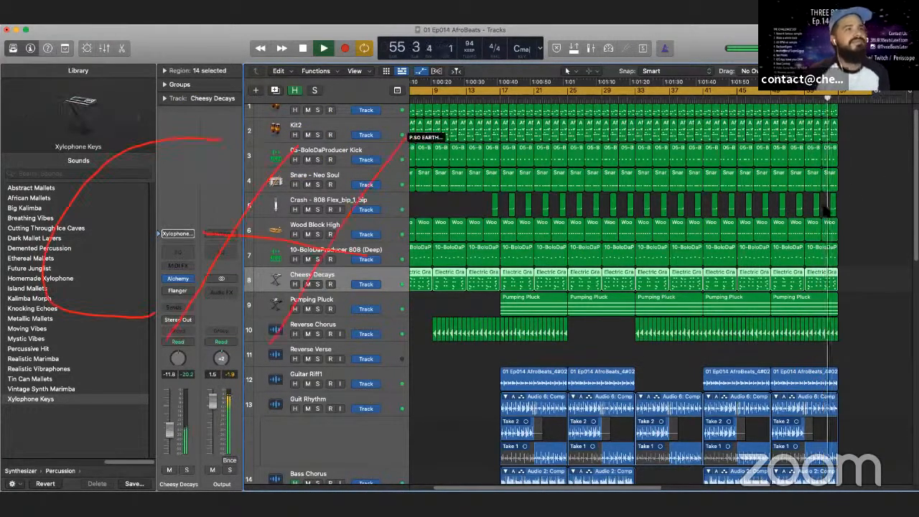
pyautogui.scroll(-3, 715, 223)
pyautogui.scroll(5, 712, 225)
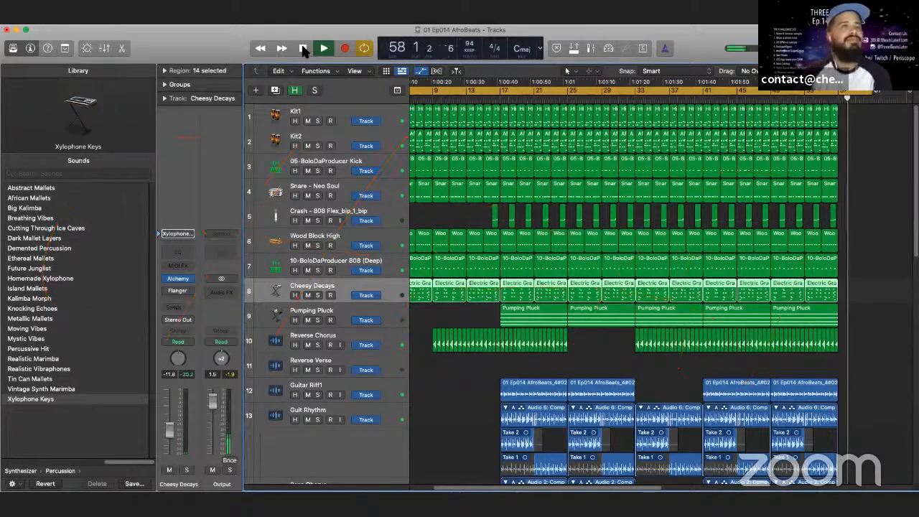
pyautogui.click(303, 49)
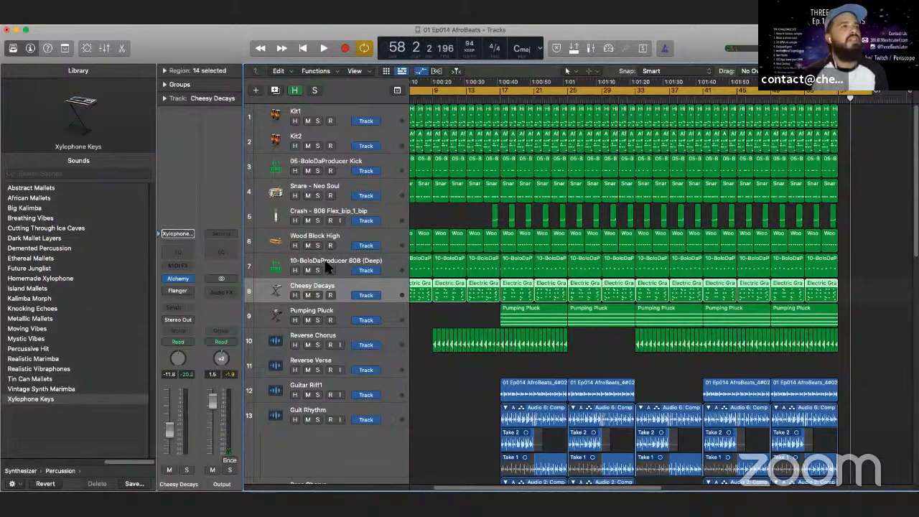
# - Solo the first seven tracks, from Kit1 through 10-BoloDaProducer 808 (Deep)
pyautogui.scroll(-10, 323, 261)
pyautogui.scroll(10, 323, 260)
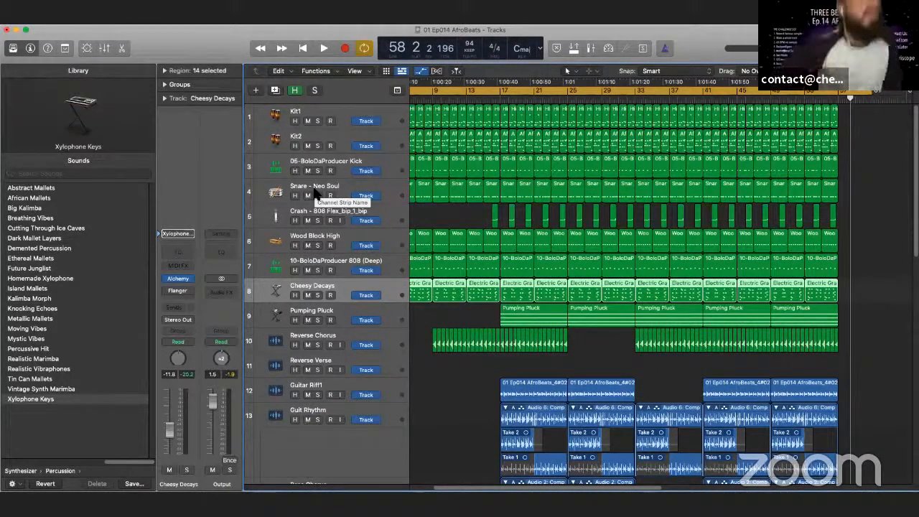
pyautogui.click(331, 108)
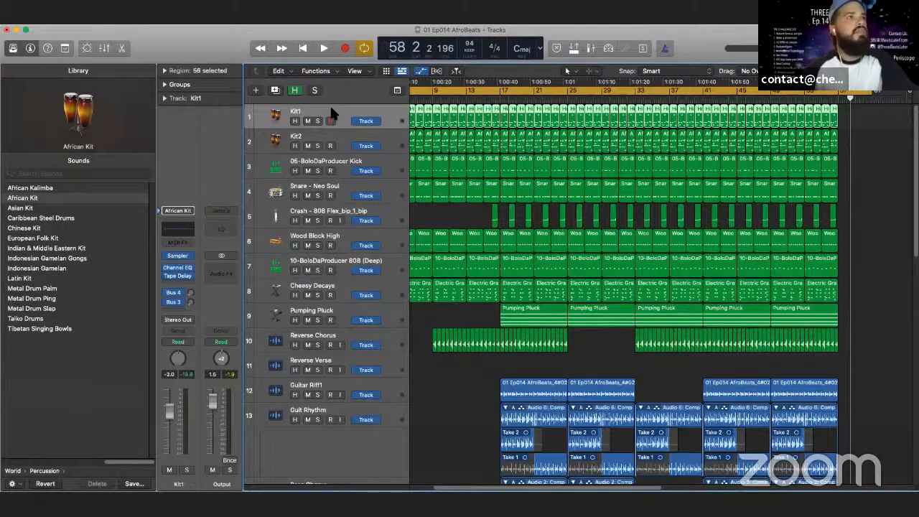
pyautogui.moveTo(317, 120); pyautogui.dragTo(321, 175)
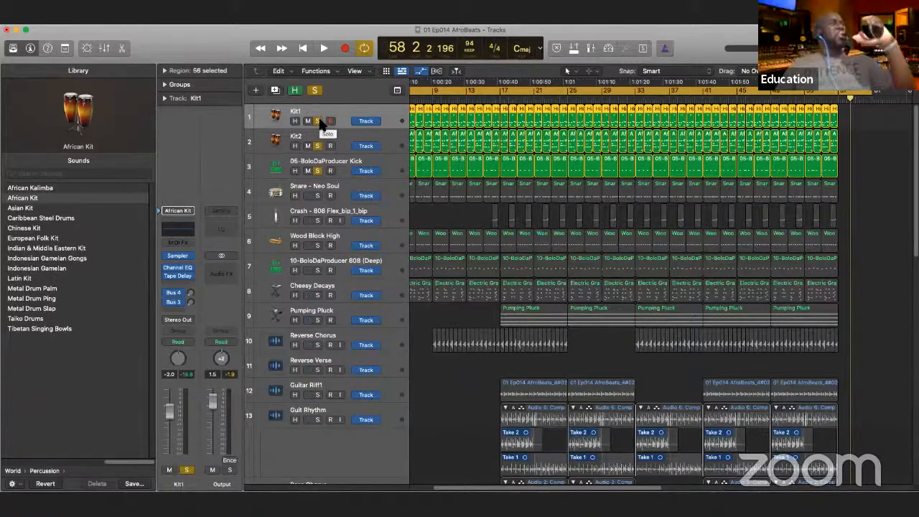
pyautogui.click(318, 196)
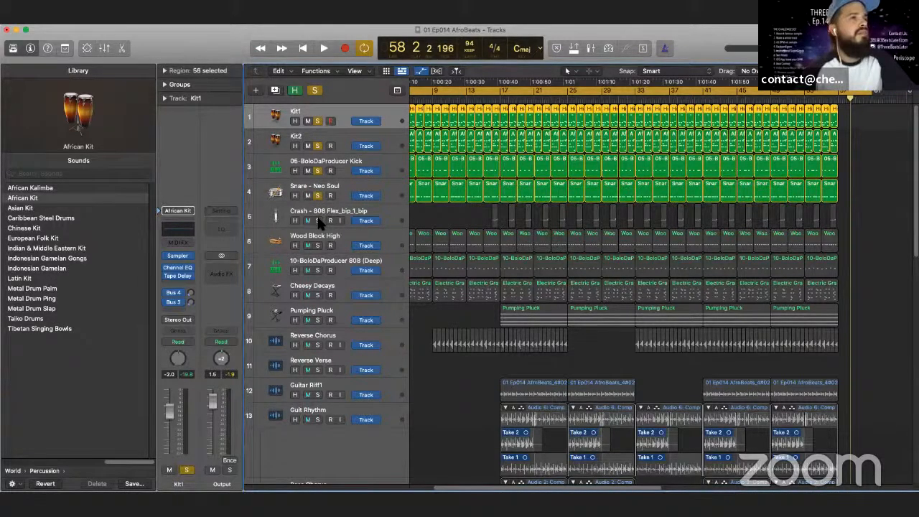
pyautogui.click(318, 220)
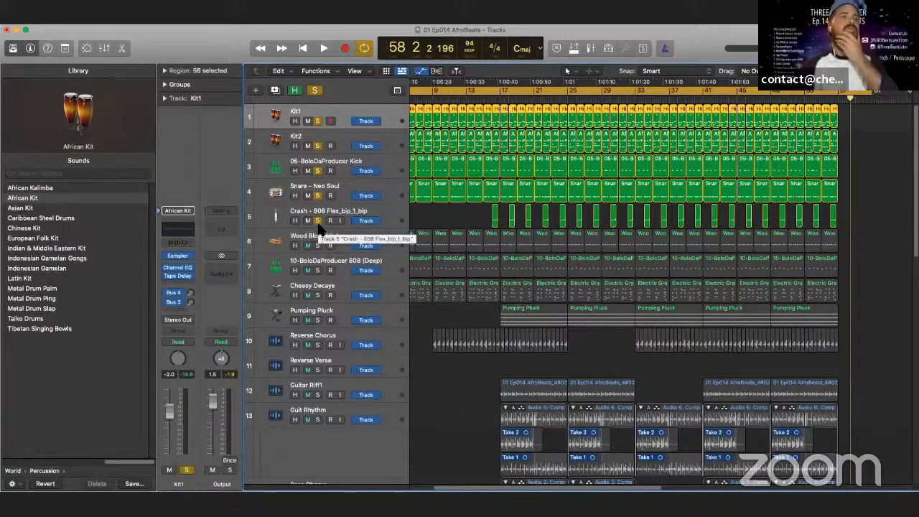
pyautogui.click(318, 246)
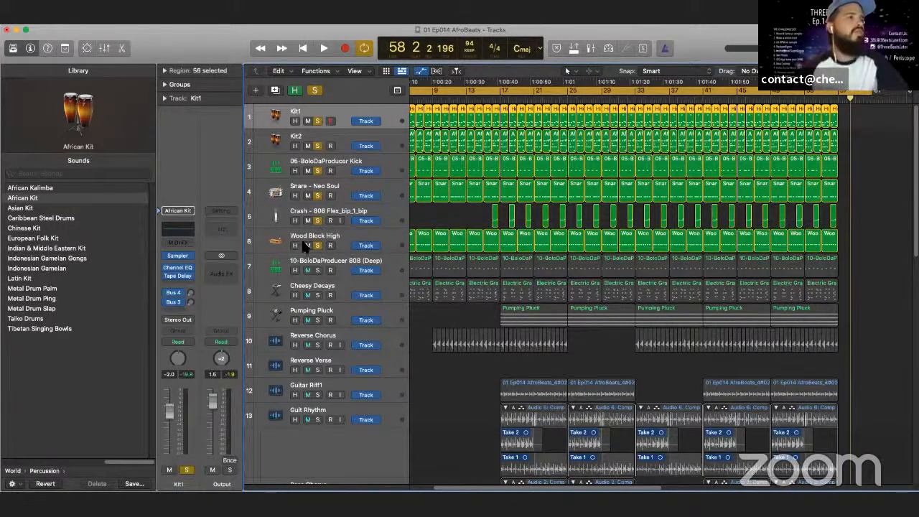
pyautogui.click(318, 271)
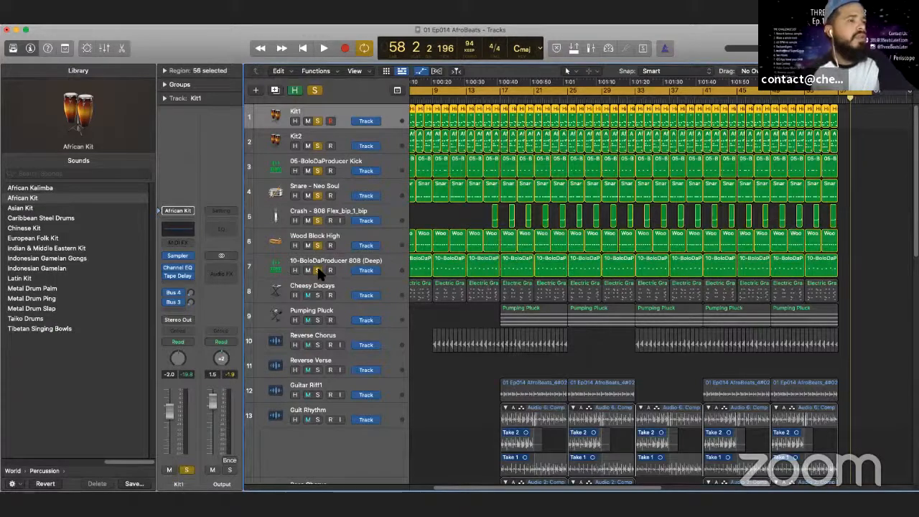
# - Play the soloed drum and 808 tracks from the beginning for a few bars and stop
pyautogui.click(304, 48)
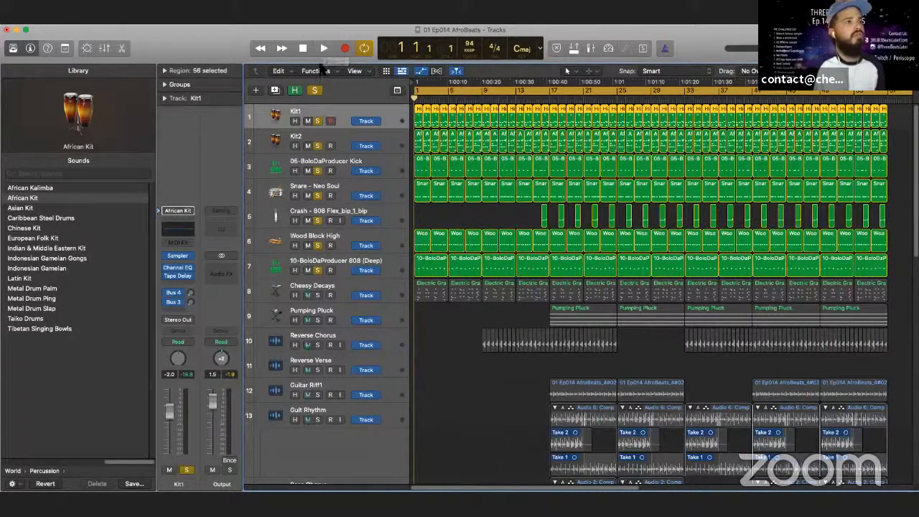
pyautogui.click(324, 48)
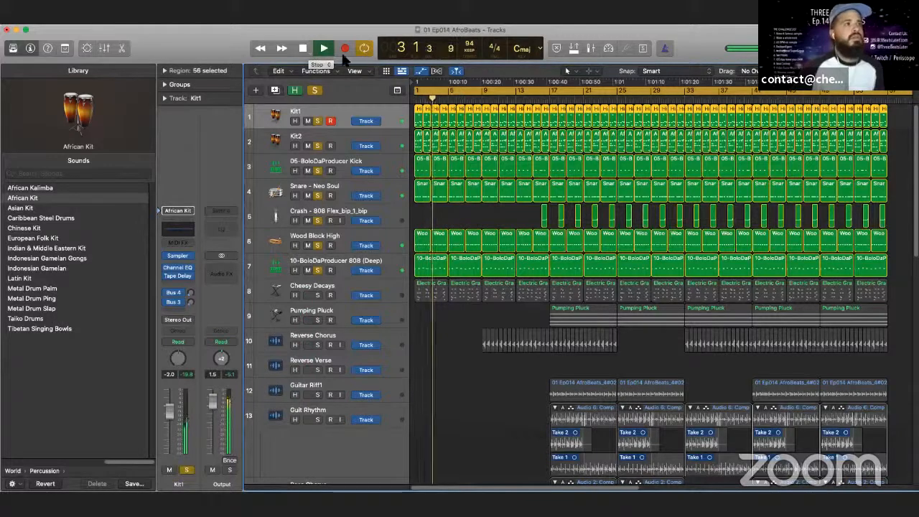
pyautogui.click(303, 48)
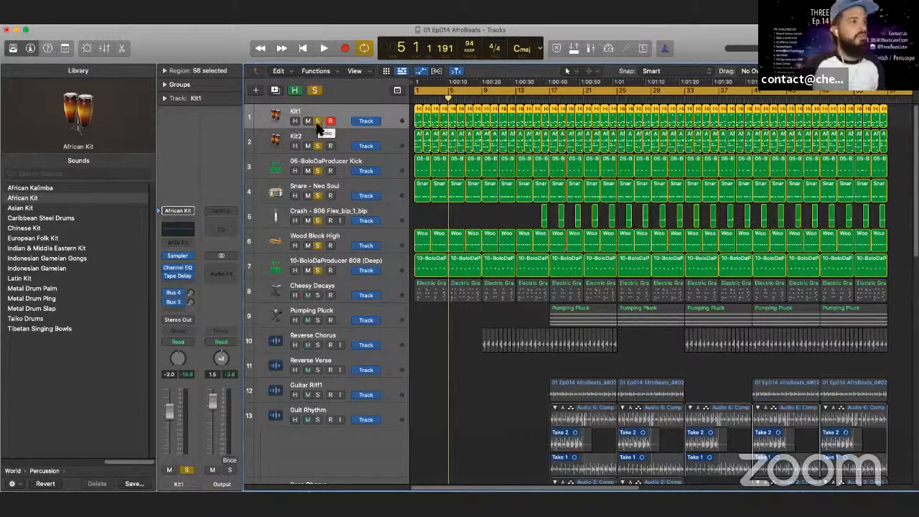
# - Clear all solos and solo only the Kit1, Kit2 and Wood Block High tracks
pyautogui.click(315, 90)
pyautogui.click(317, 121)
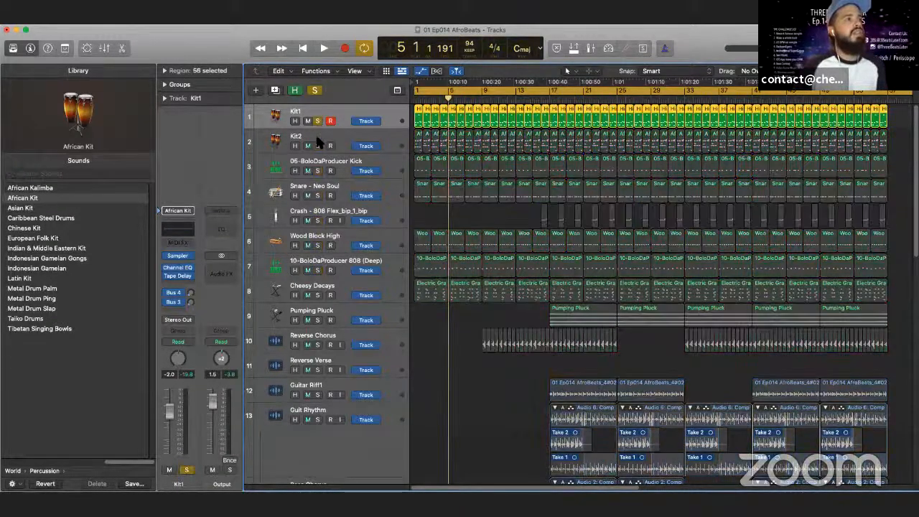
pyautogui.click(317, 146)
pyautogui.click(318, 245)
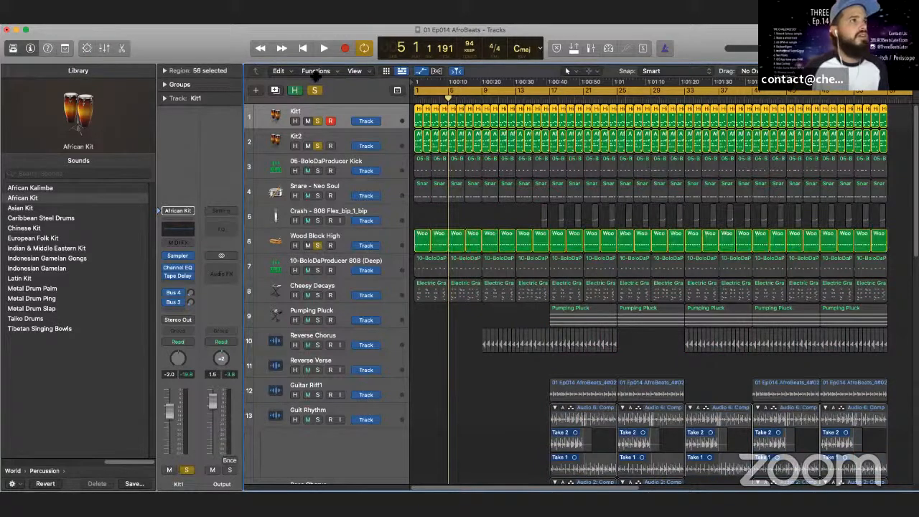
# - Listen to the soloed percussion tracks from the beginning of the song and stop playback
pyautogui.click(307, 47)
pyautogui.click(323, 47)
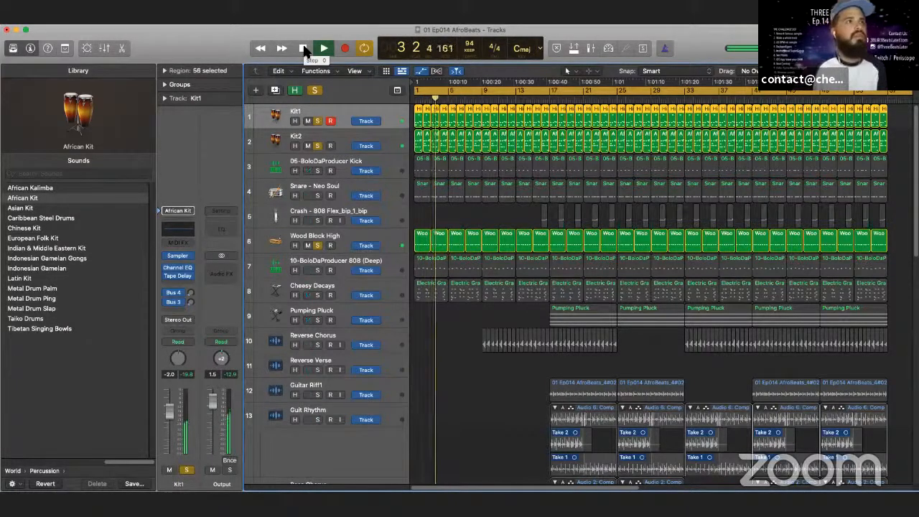
pyautogui.click(303, 48)
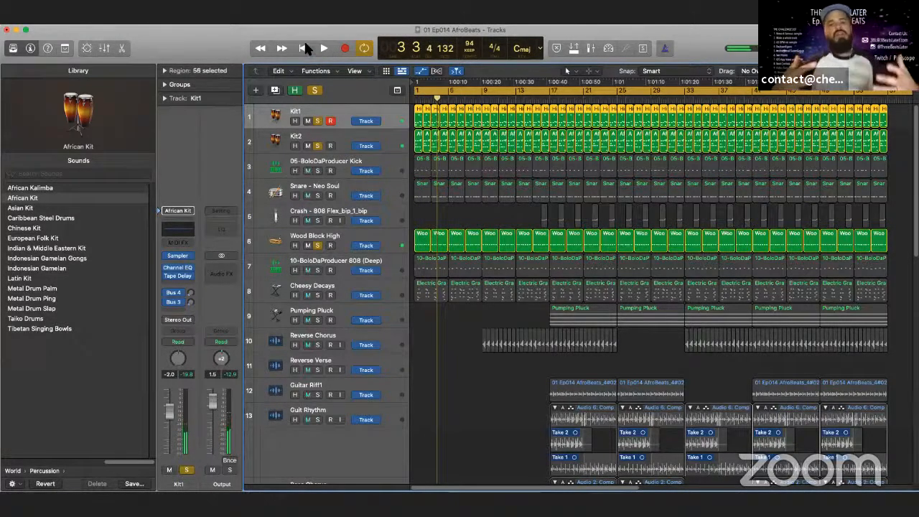
# - Clear all solos and solo the Cheesy Decays, Kit1, Kit2 and 06-BoloDaProducer Kick tracks
pyautogui.click(314, 90)
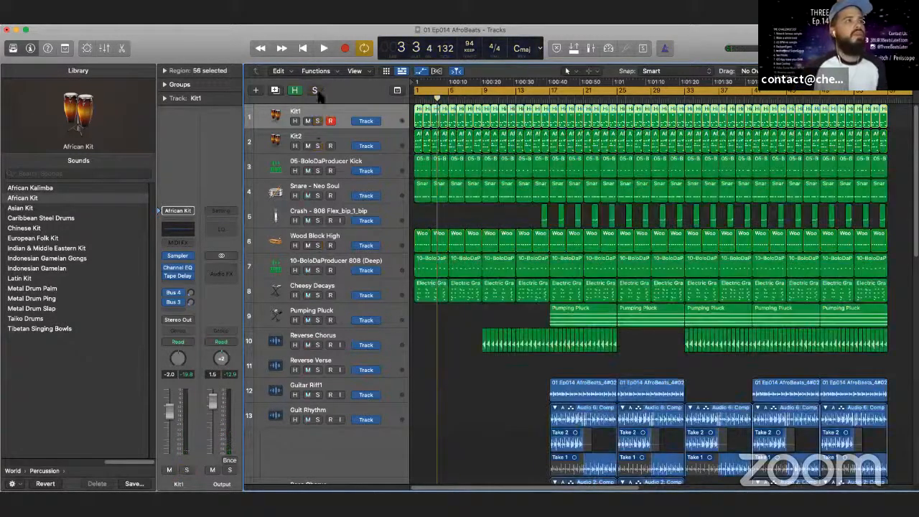
pyautogui.click(318, 295)
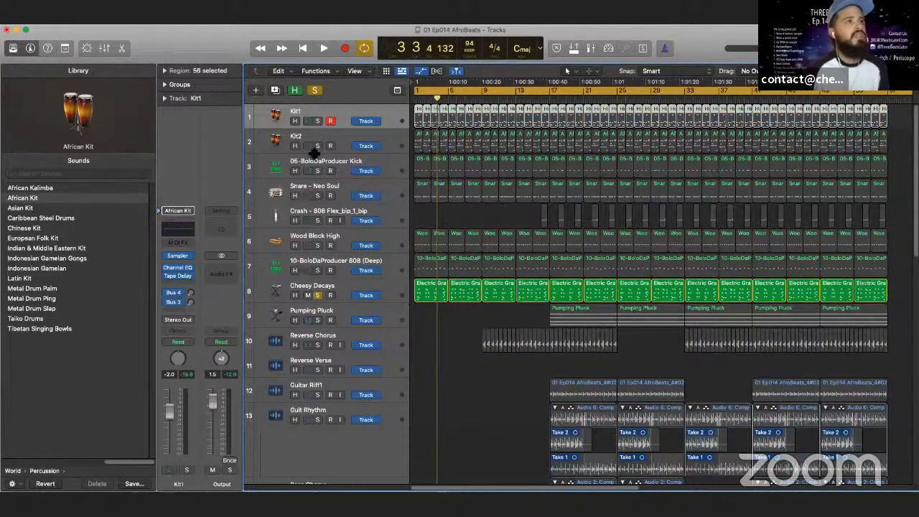
pyautogui.click(318, 122)
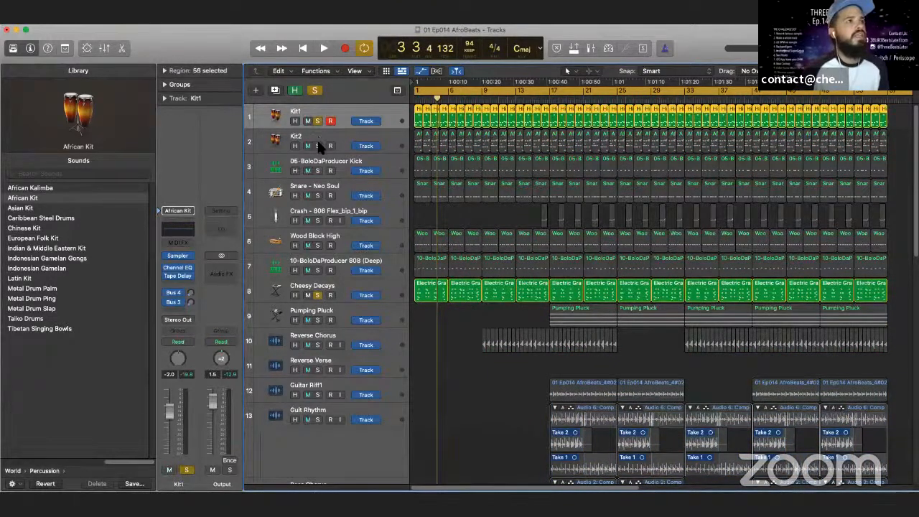
pyautogui.click(318, 145)
pyautogui.click(318, 171)
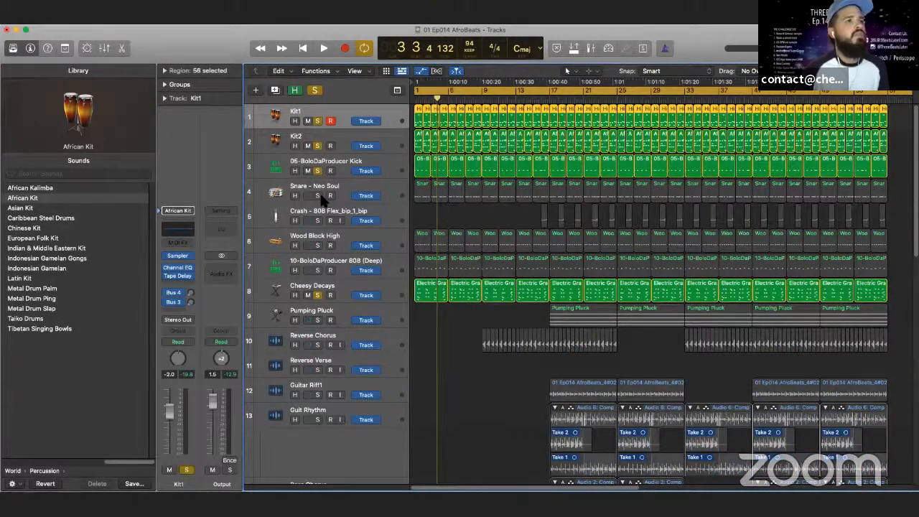
# - Play the soloed Cheesy Decays, kit and kick tracks from the beginning of the song and stop playback
pyautogui.click(303, 48)
pyautogui.click(323, 49)
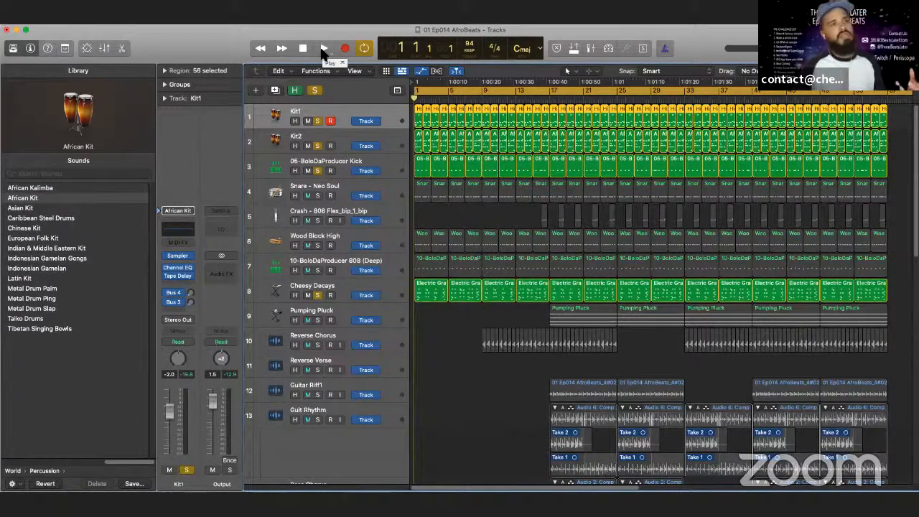
pyautogui.click(323, 48)
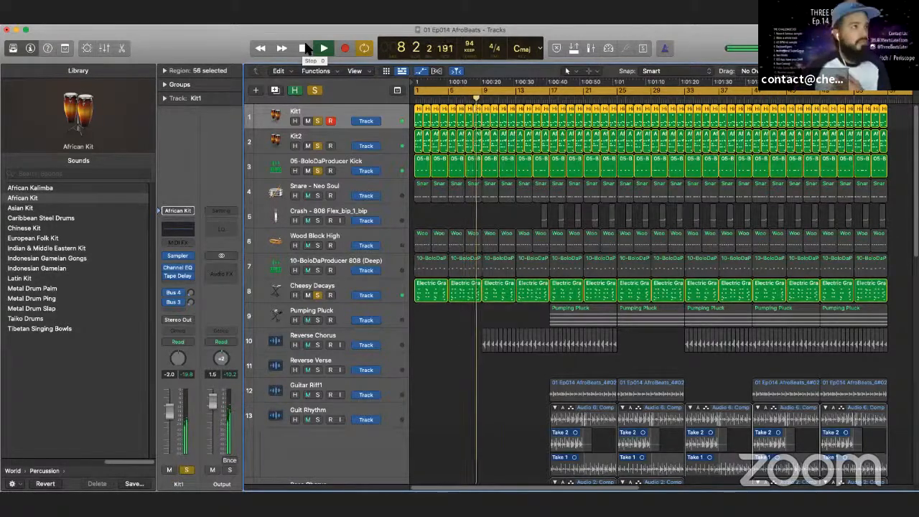
pyautogui.click(306, 48)
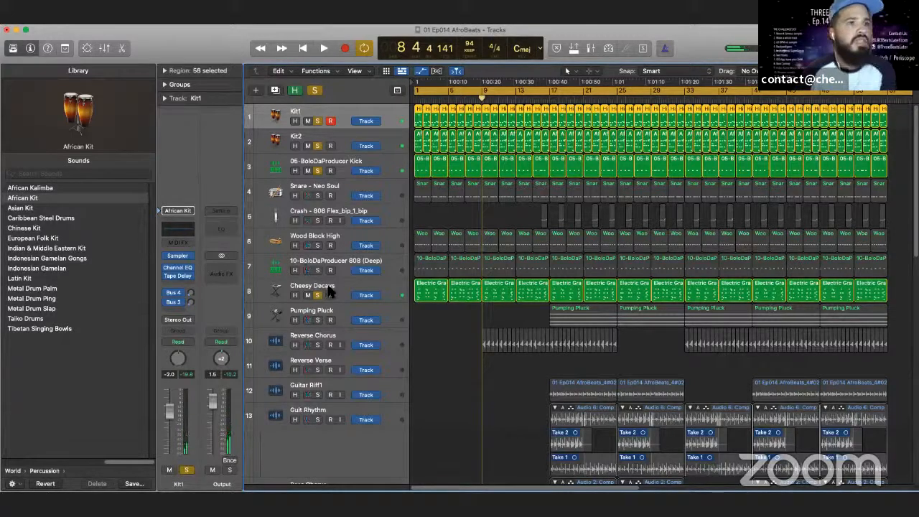
# - Add Reverse Chorus to the soloed tracks and play the song from bar 9
pyautogui.click(318, 345)
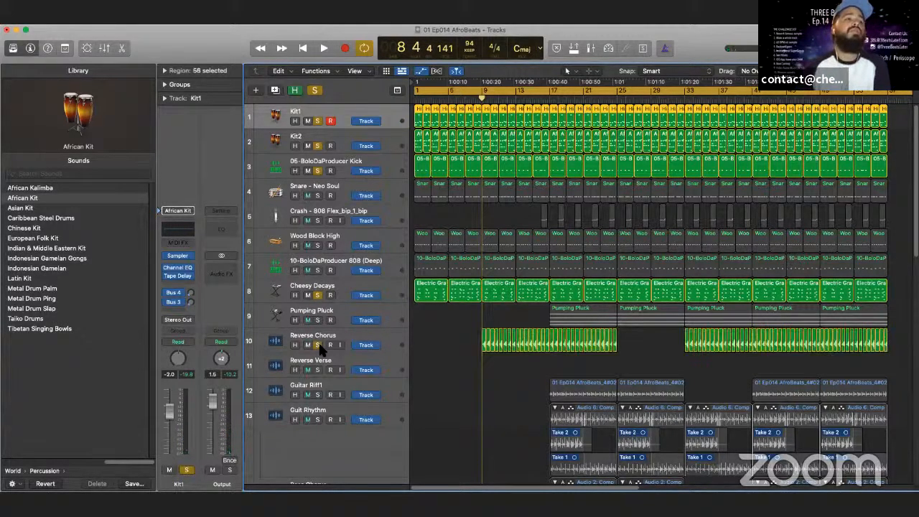
pyautogui.click(324, 49)
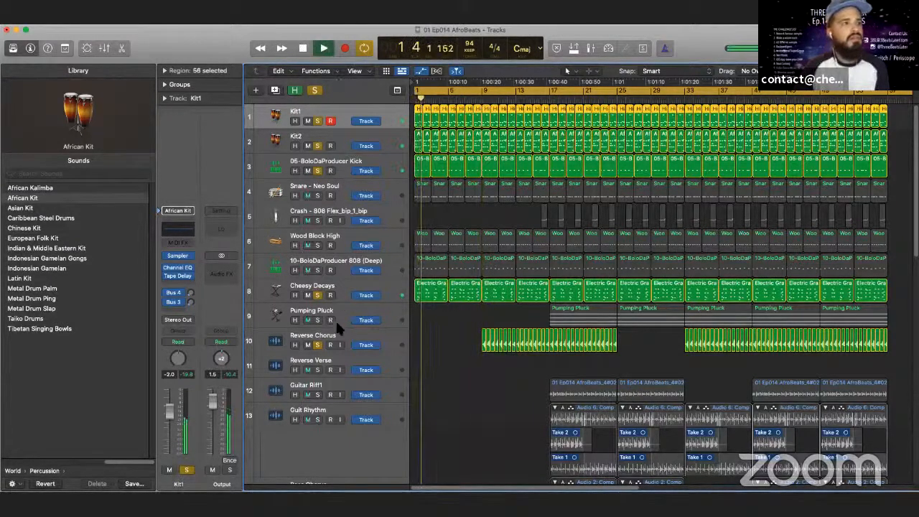
pyautogui.click(481, 90)
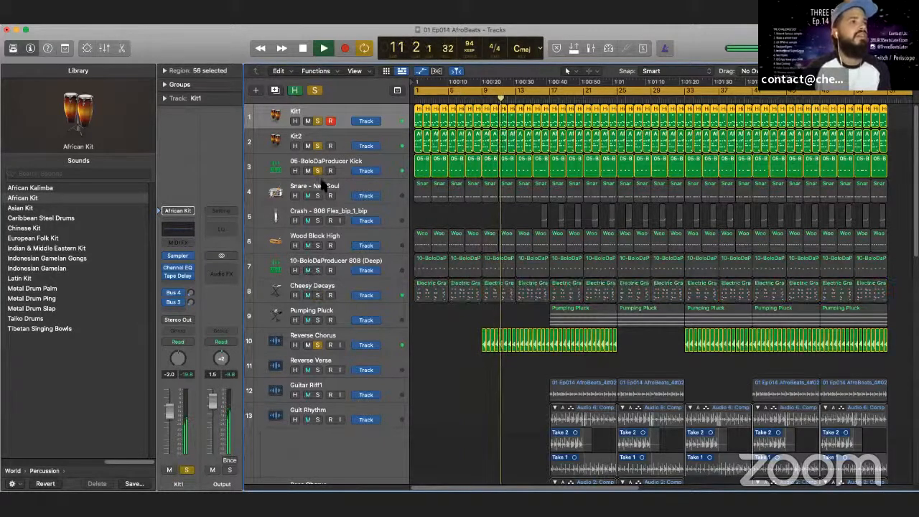
# - Narrow the solo down to Reverse Chorus alone, listen to it briefly and stop playback
pyautogui.click(317, 120)
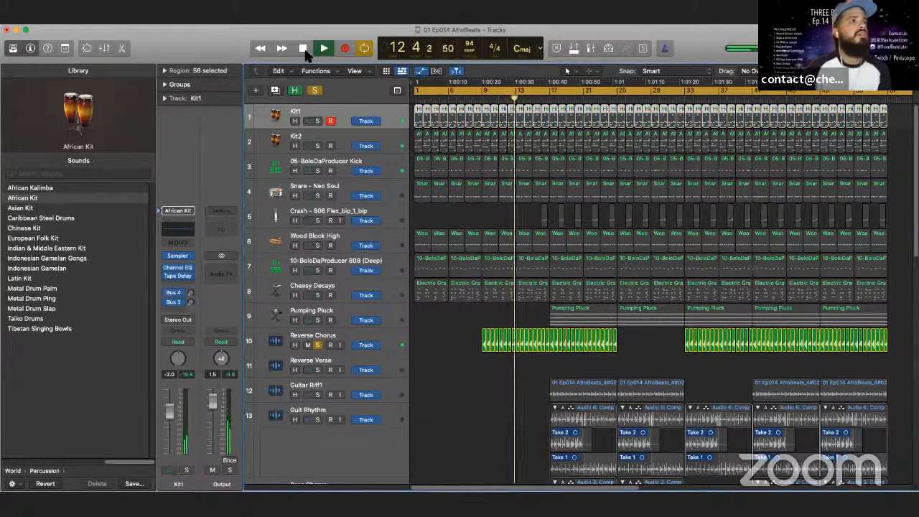
pyautogui.click(302, 48)
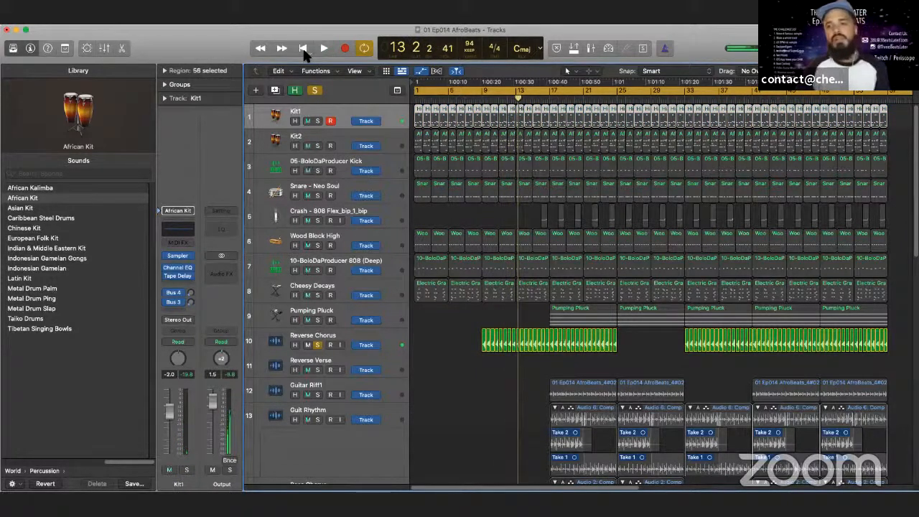
# - Clear all solos, place the playhead at bar 17 and solo the Guitar Riff1 track
pyautogui.click(316, 90)
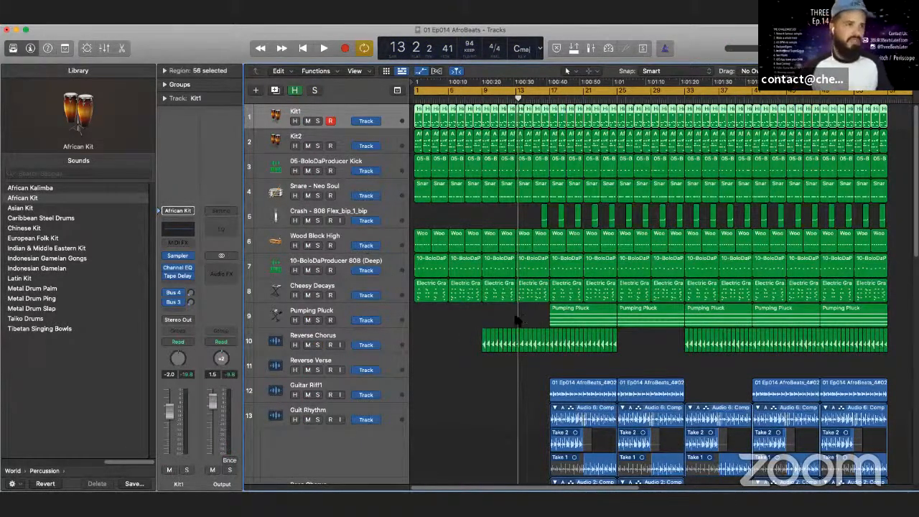
pyautogui.scroll(-5, 365, 378)
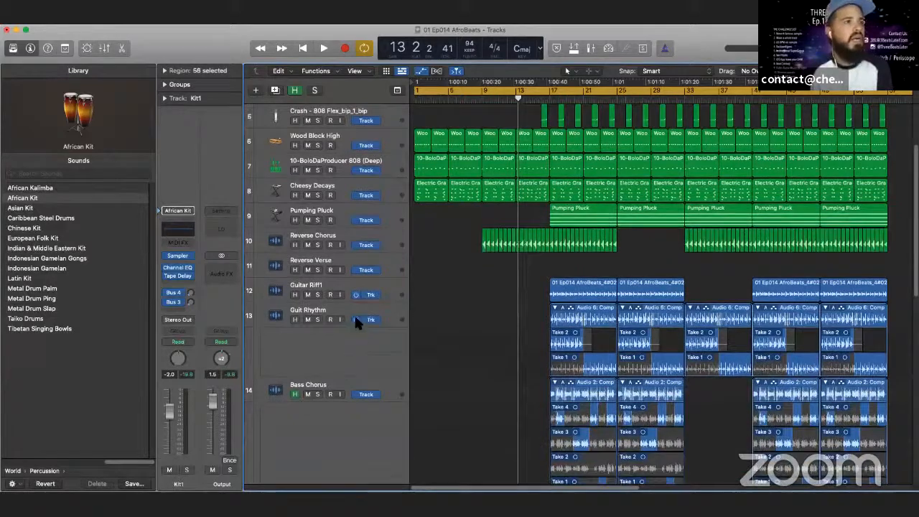
pyautogui.scroll(-1, 354, 316)
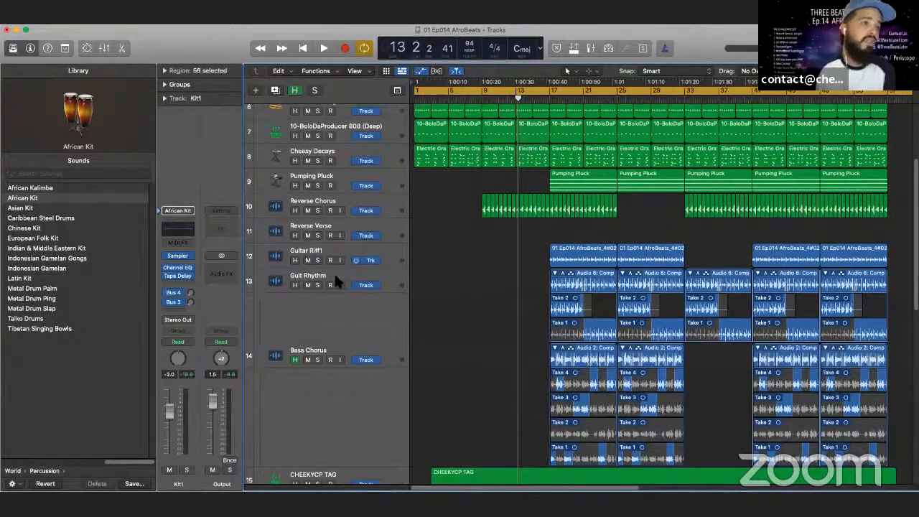
pyautogui.scroll(-6, 369, 350)
pyautogui.scroll(5, 367, 348)
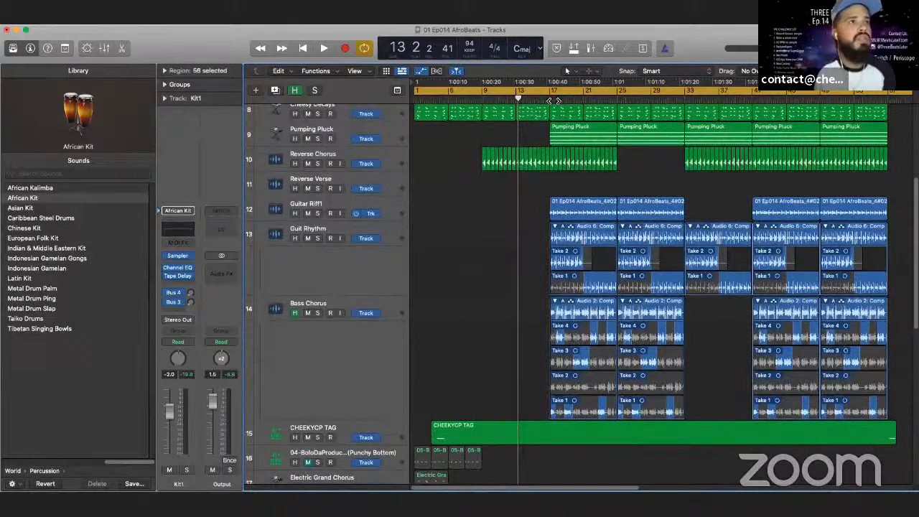
pyautogui.click(550, 100)
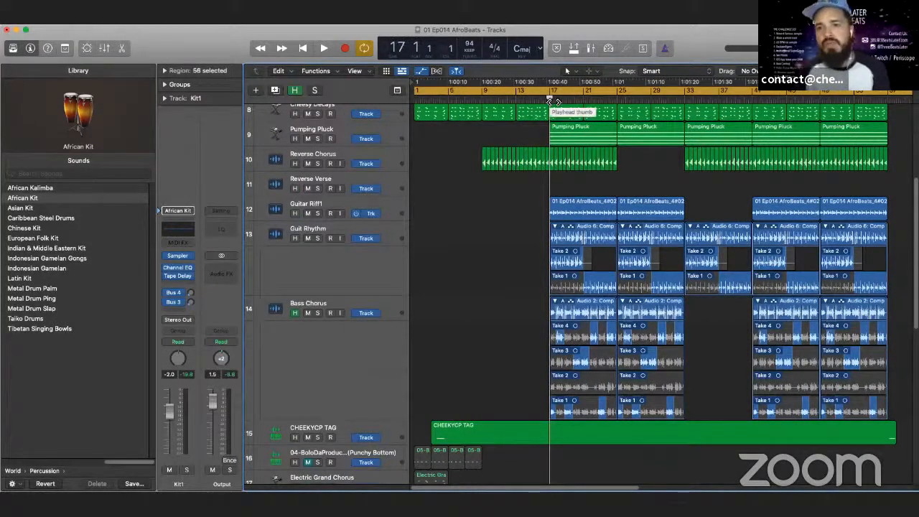
pyautogui.click(317, 214)
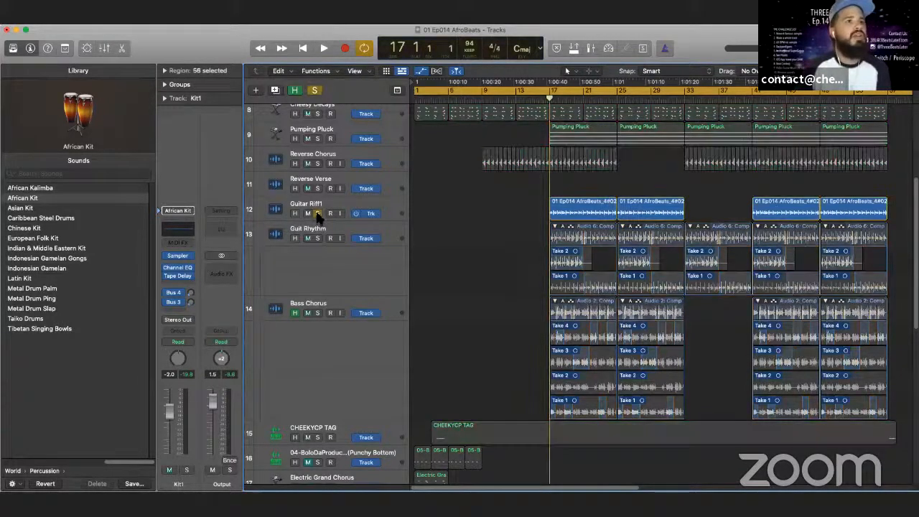
# - Play the soloed Guitar Riff1 track from bar 17 for a few bars and stop playback
pyautogui.click(302, 48)
pyautogui.click(323, 48)
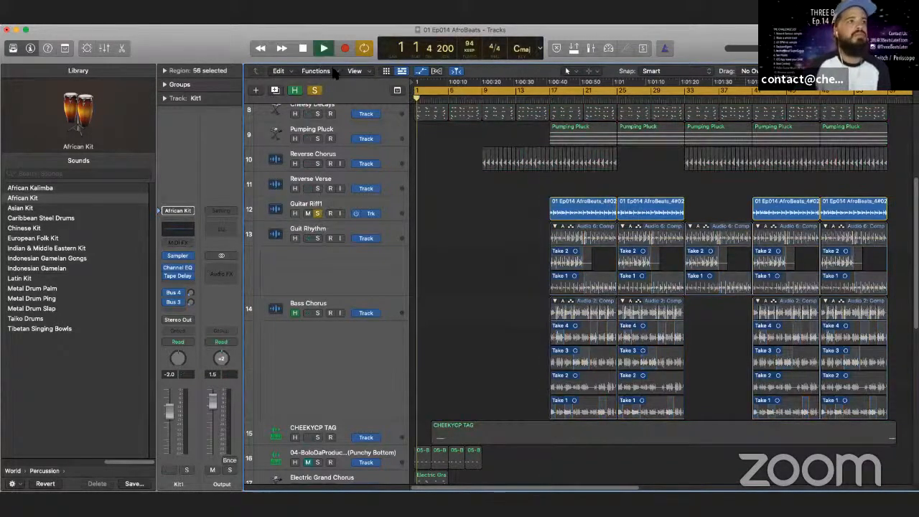
pyautogui.click(554, 100)
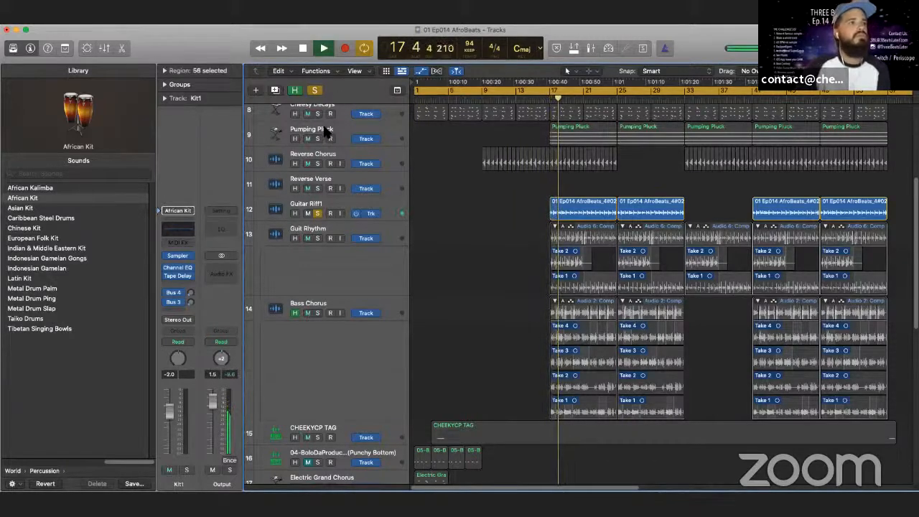
pyautogui.rightClick(301, 50)
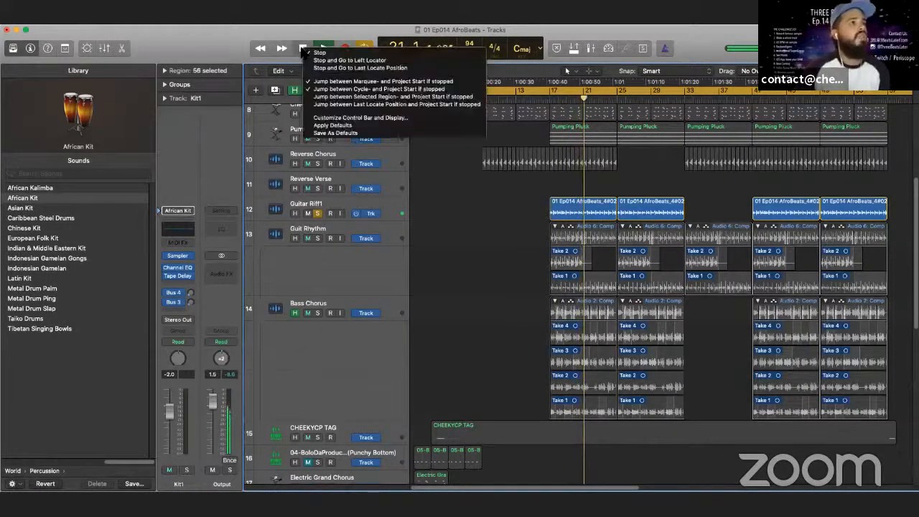
pyautogui.click(302, 33)
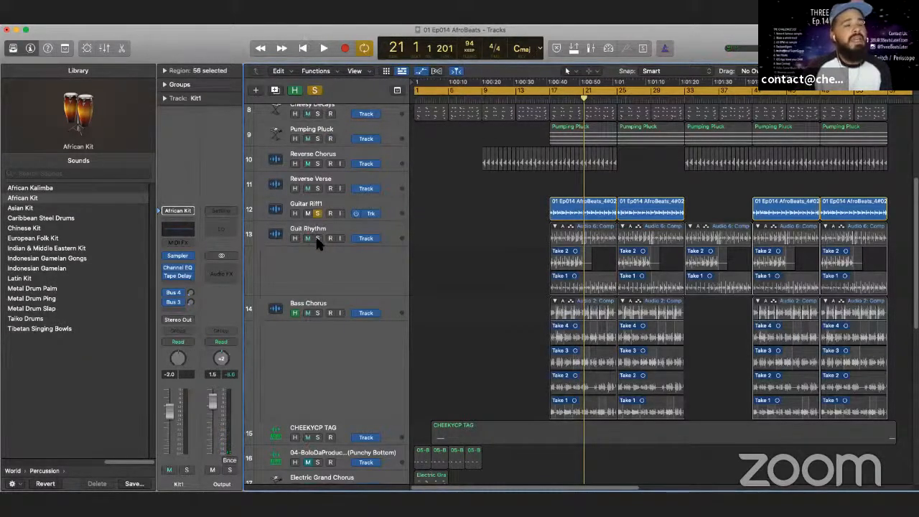
# - Add Guit Rhythm to the solo and listen to both guitar tracks from bar 17
pyautogui.click(552, 102)
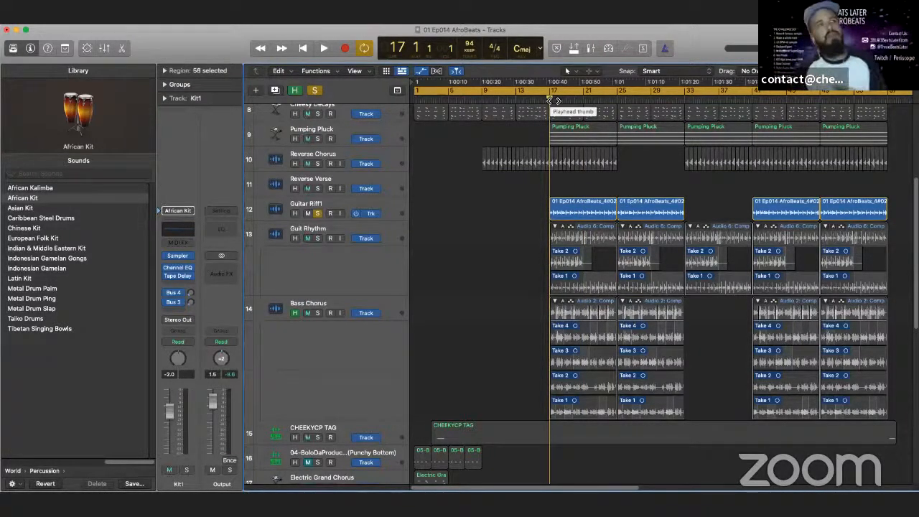
pyautogui.click(318, 237)
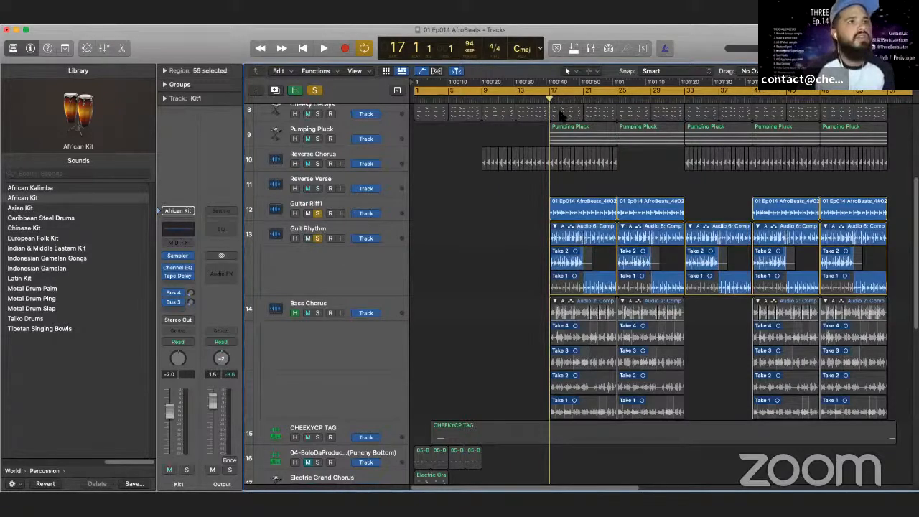
pyautogui.click(324, 48)
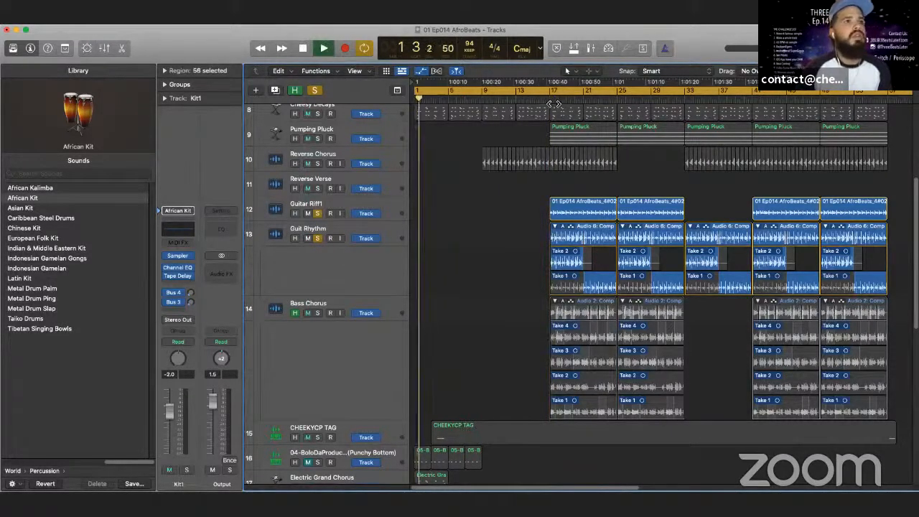
pyautogui.click(550, 101)
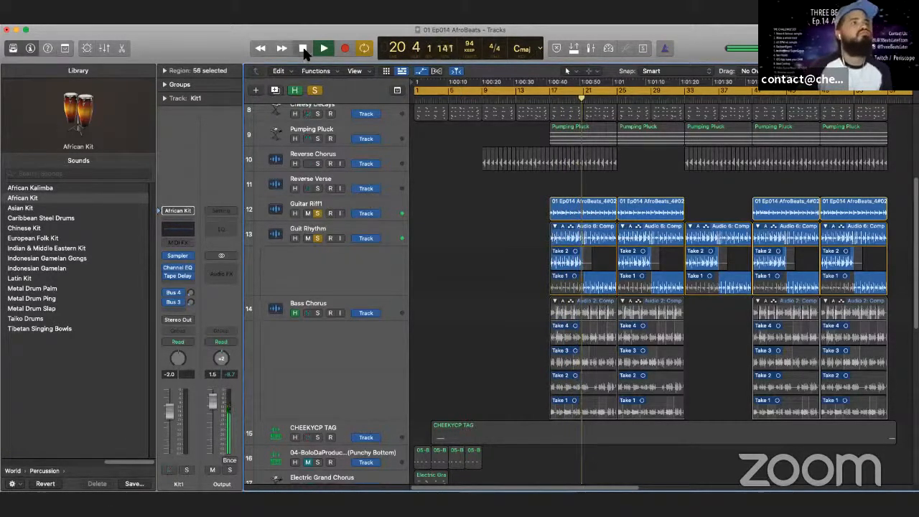
# - Solo Reverse Chorus along with the two guitar tracks, play them from bar 17 and stop playback
pyautogui.click(320, 163)
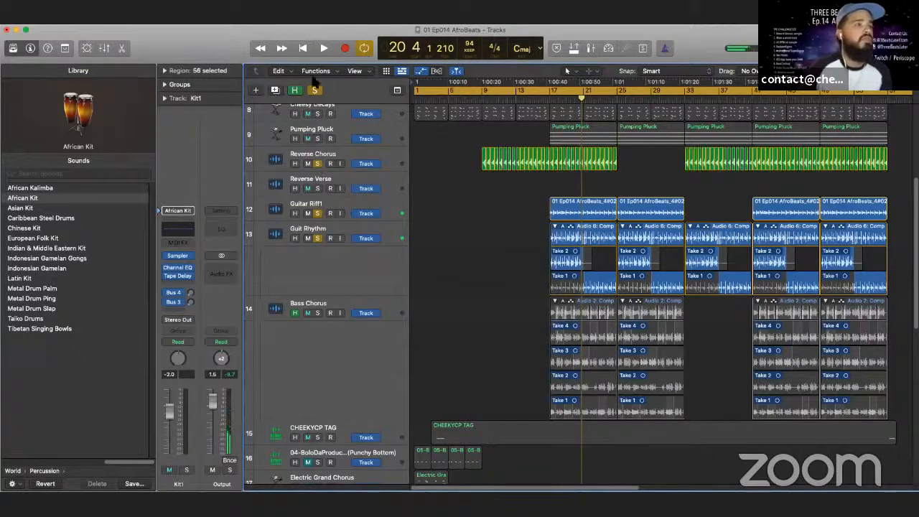
pyautogui.click(550, 102)
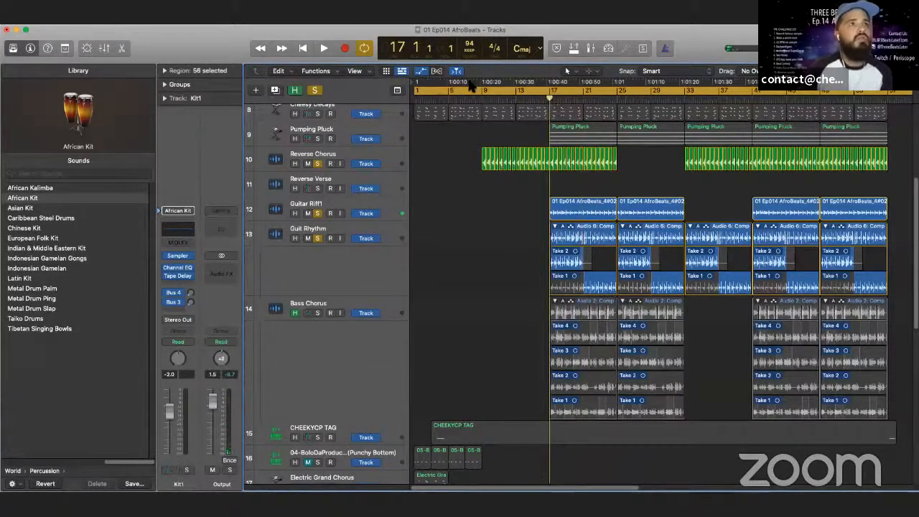
pyautogui.click(322, 52)
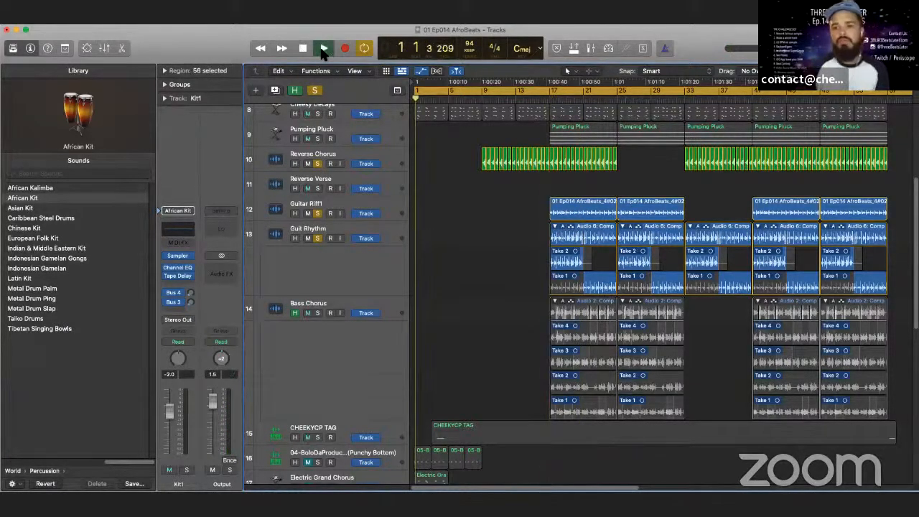
pyautogui.click(553, 100)
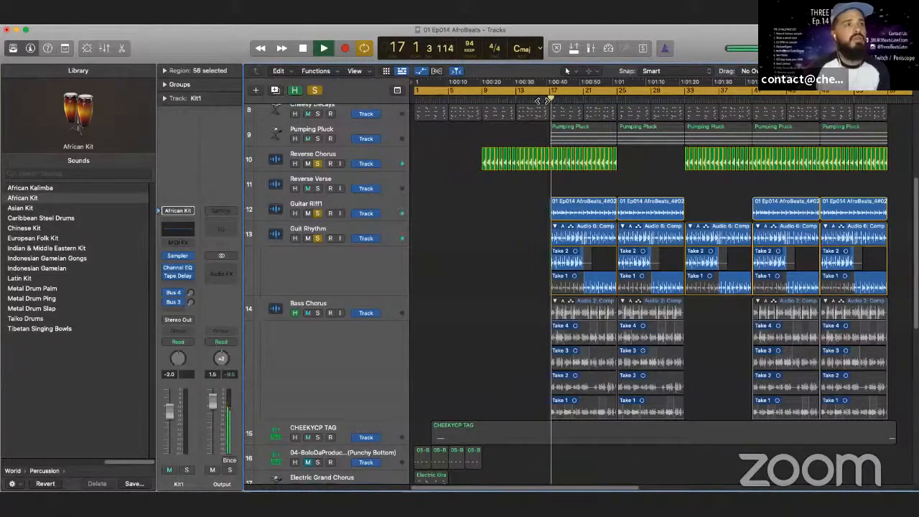
pyautogui.click(302, 48)
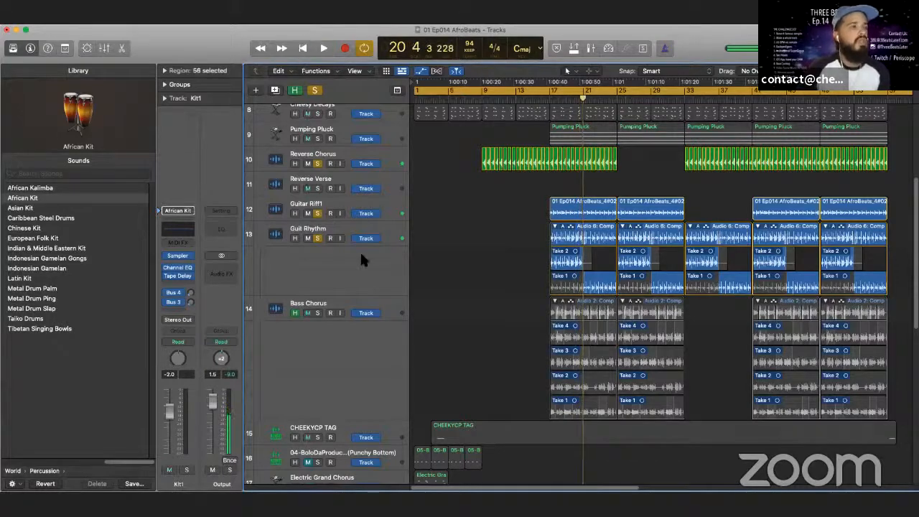
# - Solo only the Crash - 808 Flex track, removing Reverse Chorus and both guitar tracks from the solo, and play from about bar 16
pyautogui.scroll(10, 372, 283)
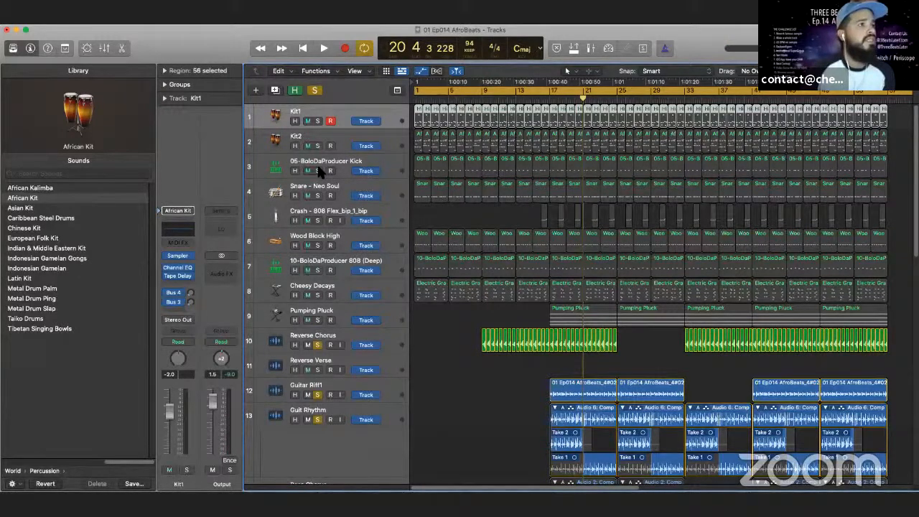
pyautogui.click(316, 221)
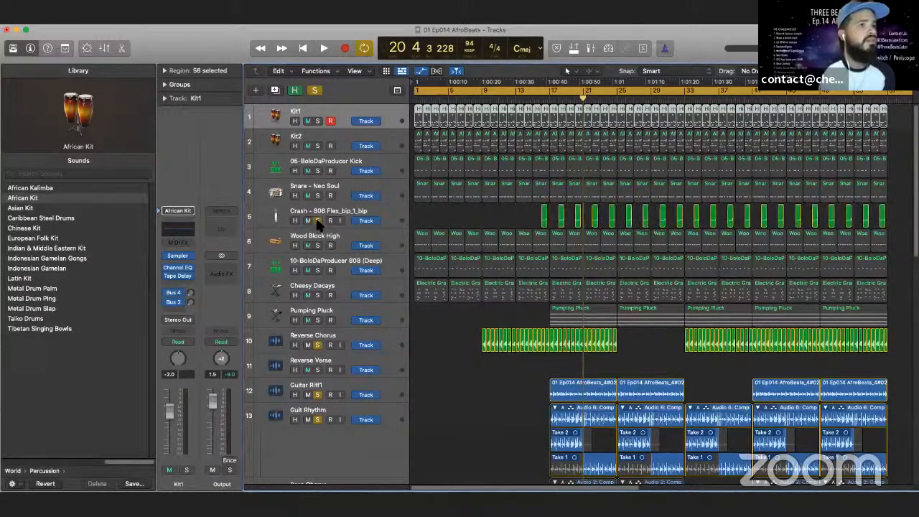
pyautogui.click(540, 103)
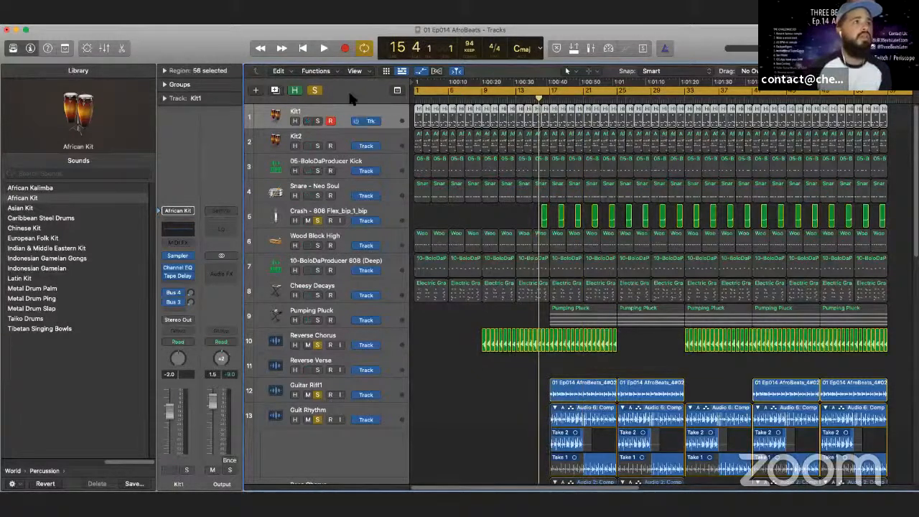
pyautogui.click(324, 48)
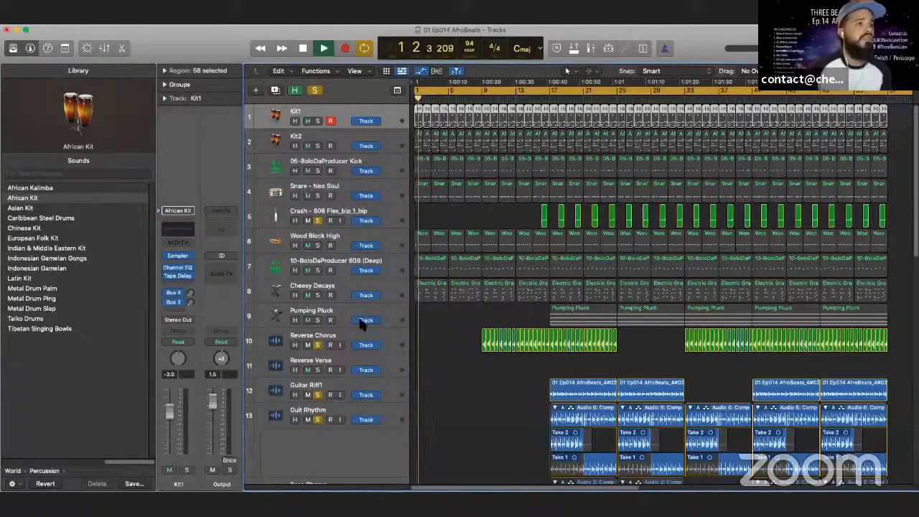
pyautogui.click(318, 345)
pyautogui.click(317, 394)
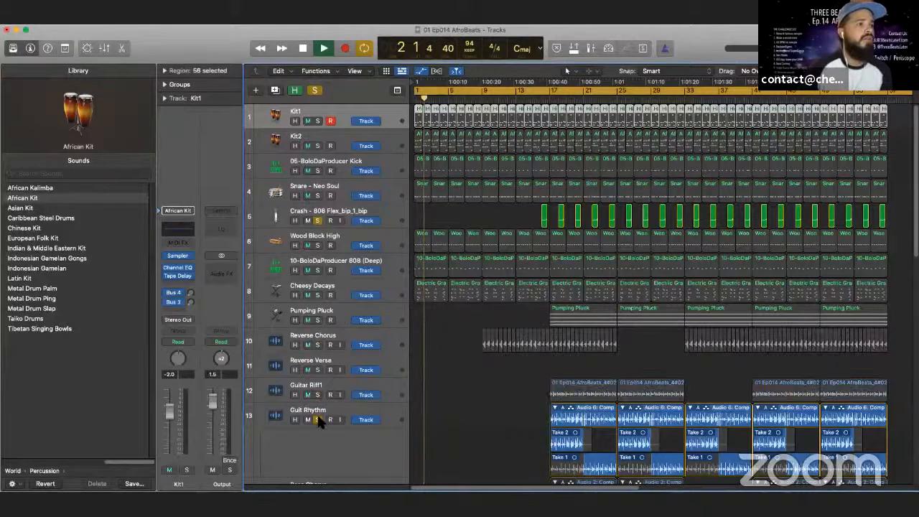
pyautogui.click(317, 420)
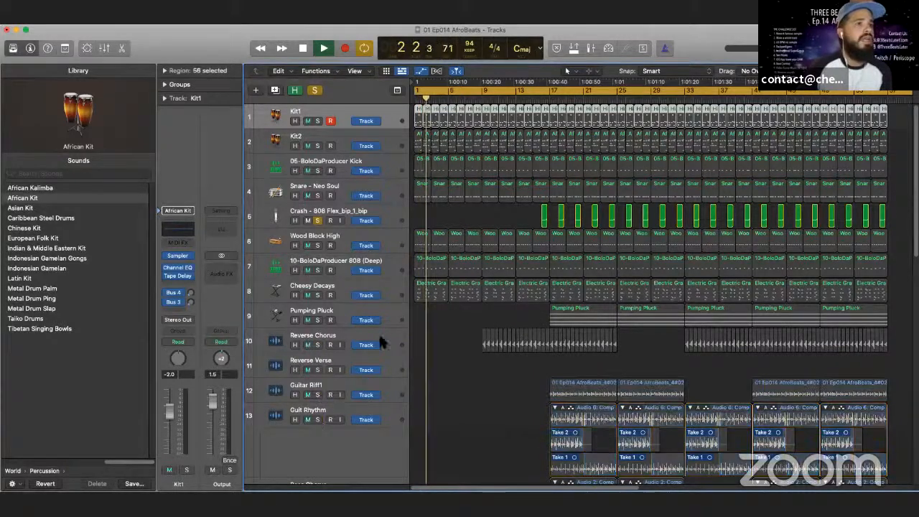
pyautogui.click(543, 99)
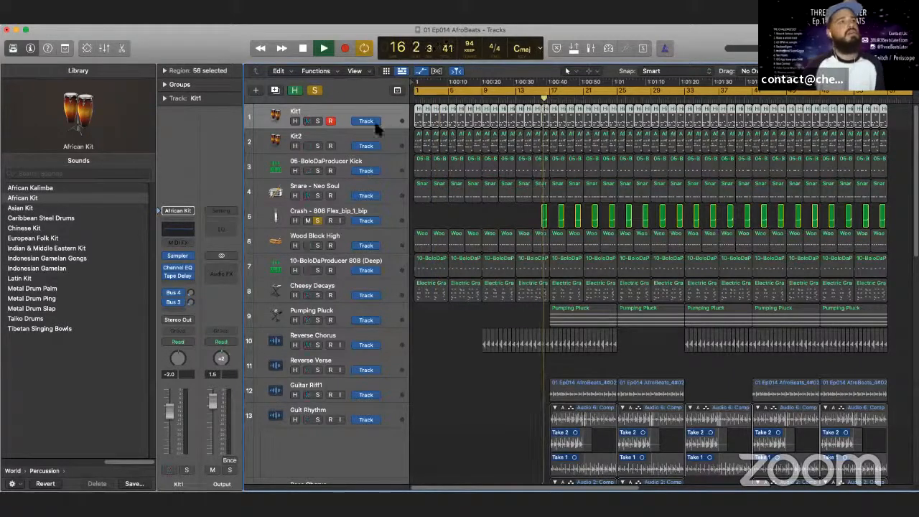
# - Add the 10-BoloDaProducer 808 (Deep) and Bass Chorus tracks to the solo during playback and listen to them with the crash
pyautogui.click(309, 270)
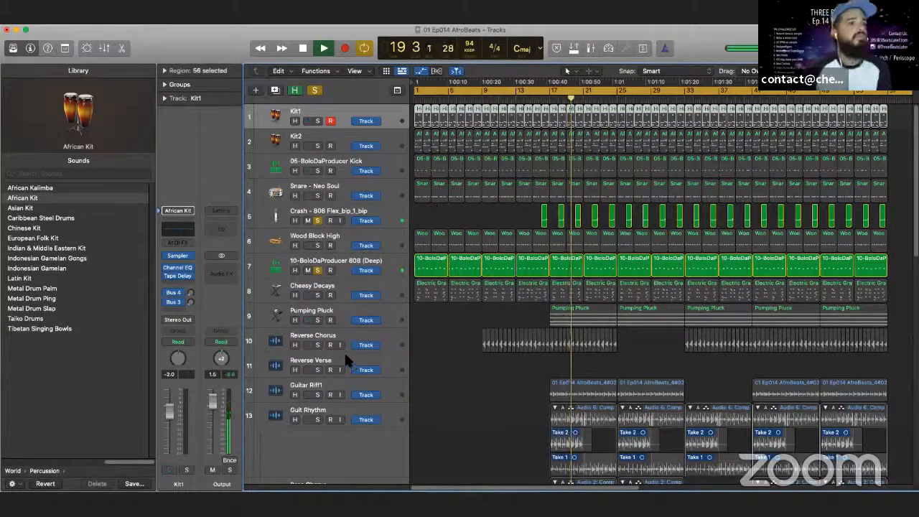
pyautogui.scroll(-1, 344, 359)
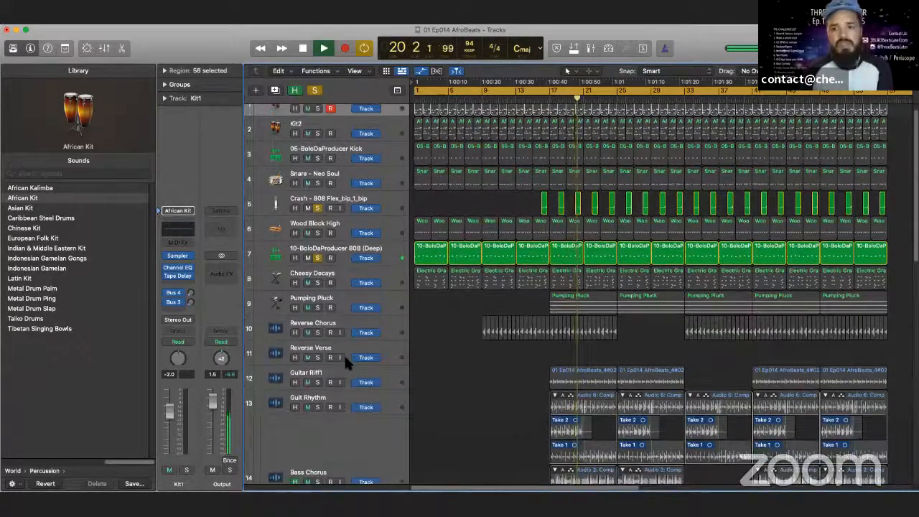
pyautogui.scroll(-4, 342, 378)
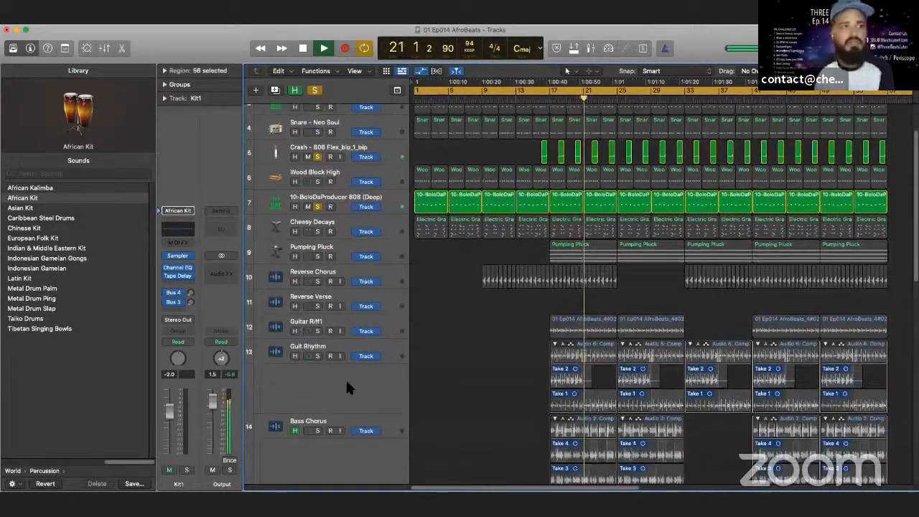
pyautogui.scroll(-2, 343, 378)
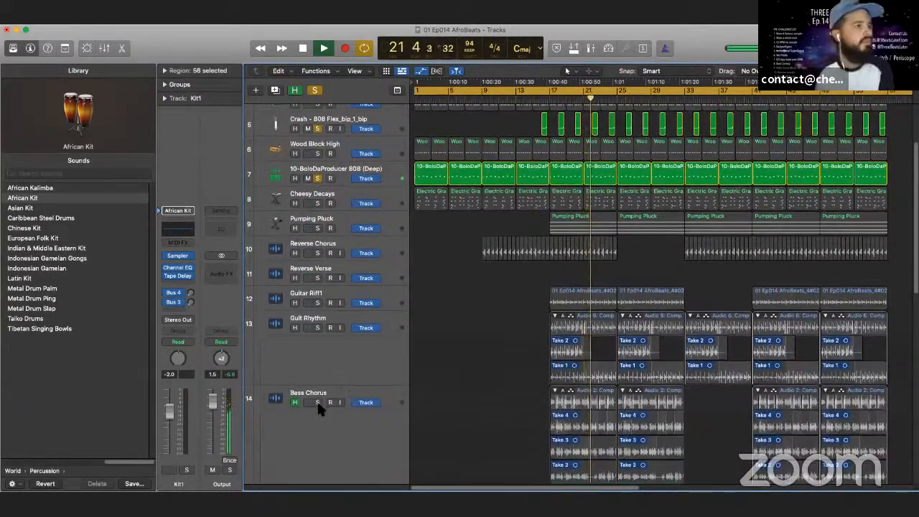
pyautogui.click(317, 402)
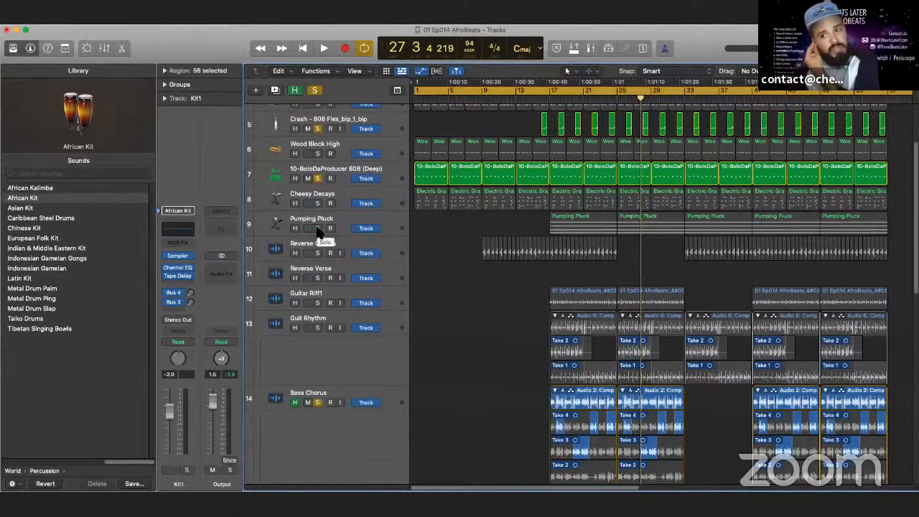
# - Place the playhead at bar 17 and solo only Pumping Pluck, unsoloing the 808, Crash and Bass Chorus tracks
pyautogui.click(551, 104)
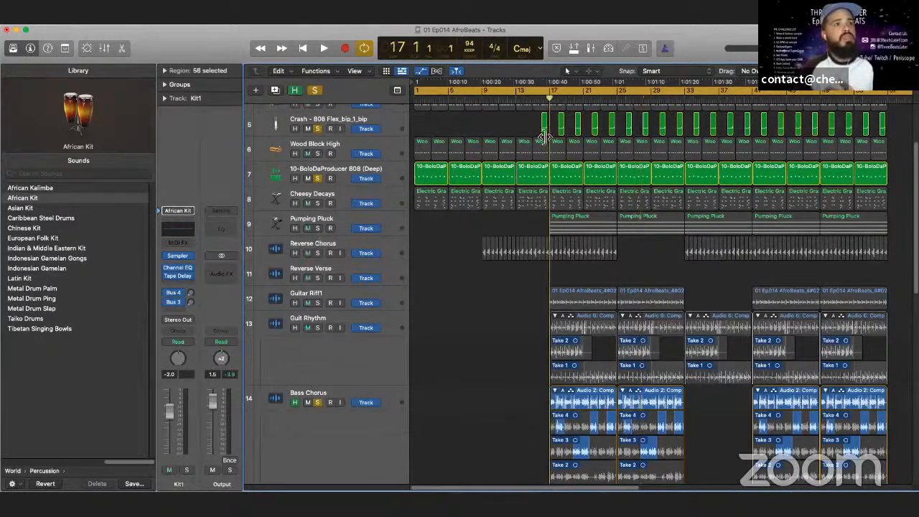
pyautogui.click(318, 229)
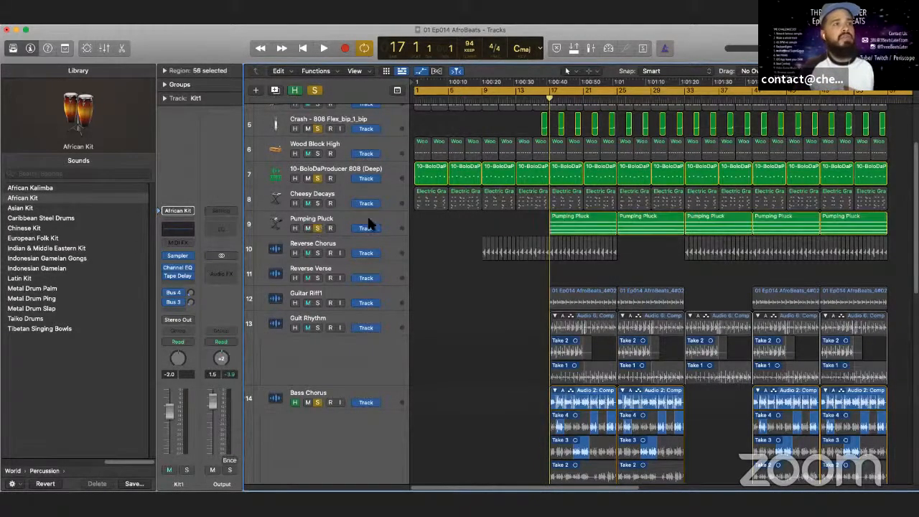
pyautogui.click(318, 178)
pyautogui.click(318, 128)
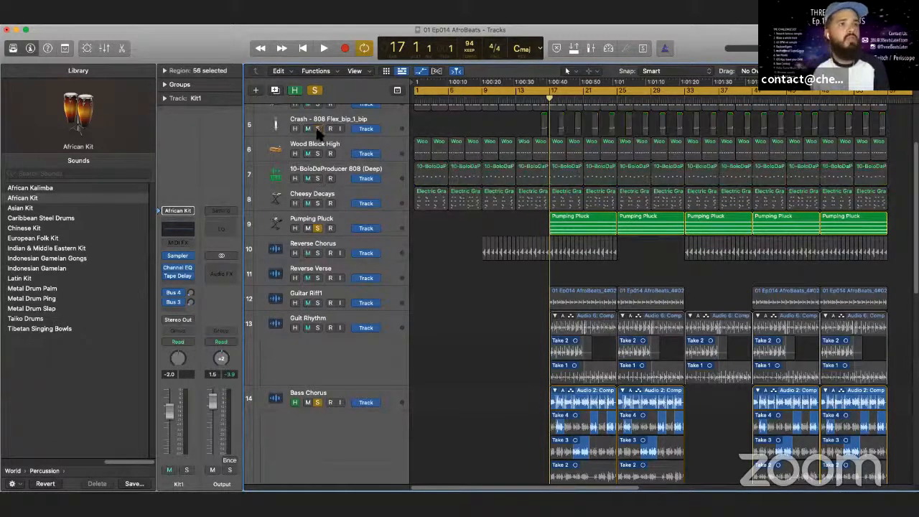
pyautogui.click(318, 403)
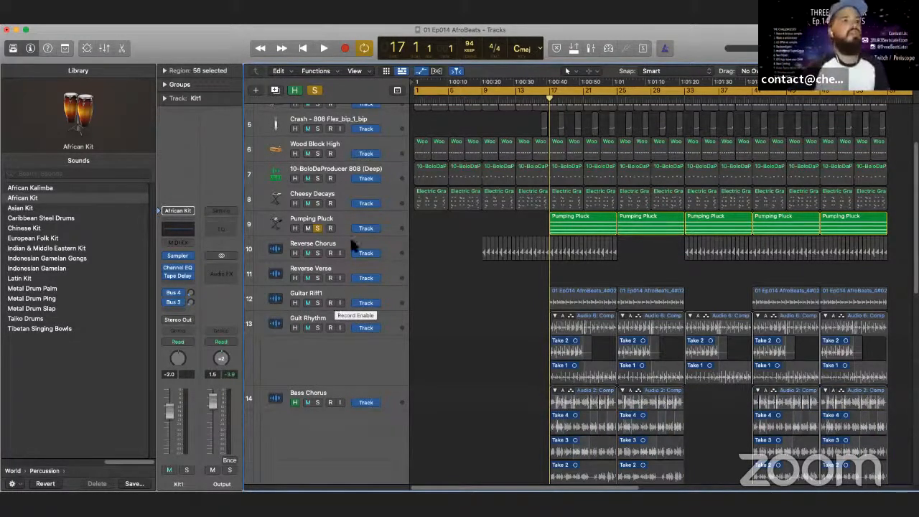
# - Play the soloed Pumping Pluck track from bar 17 for a few bars and stop playback
pyautogui.click(325, 49)
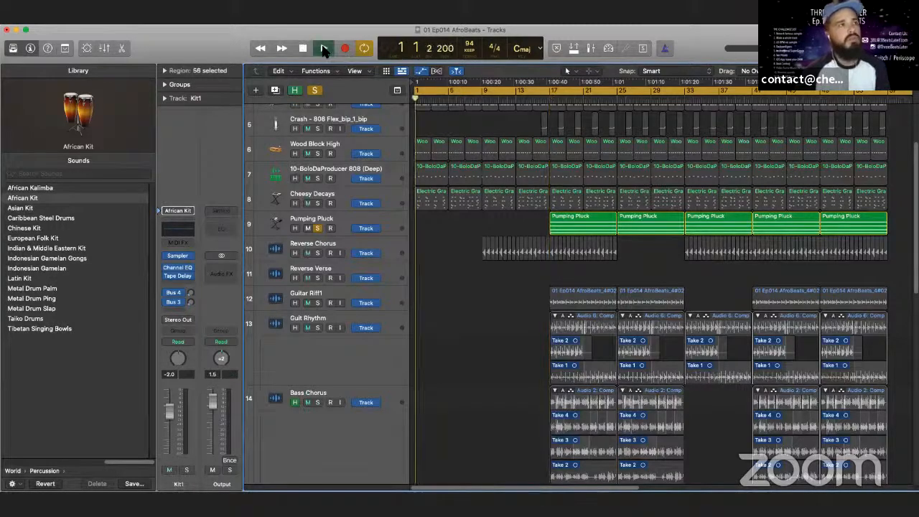
pyautogui.click(552, 101)
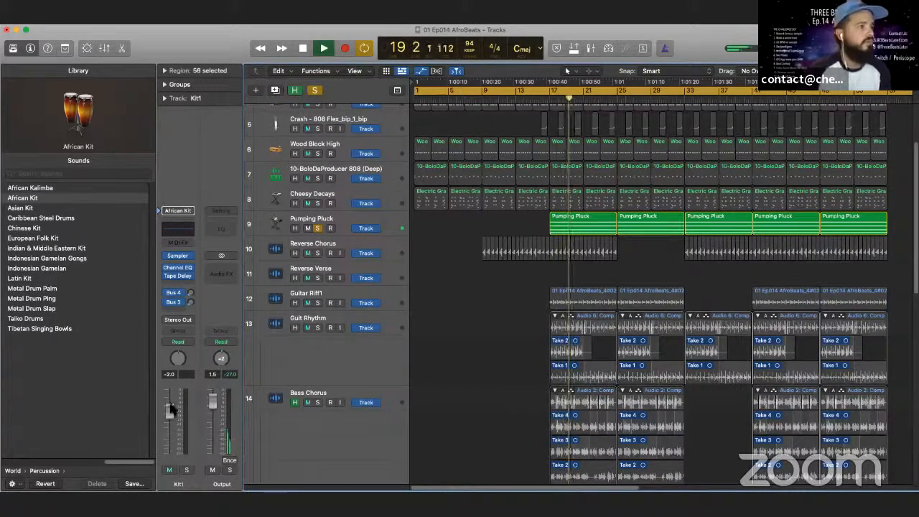
pyautogui.click(302, 49)
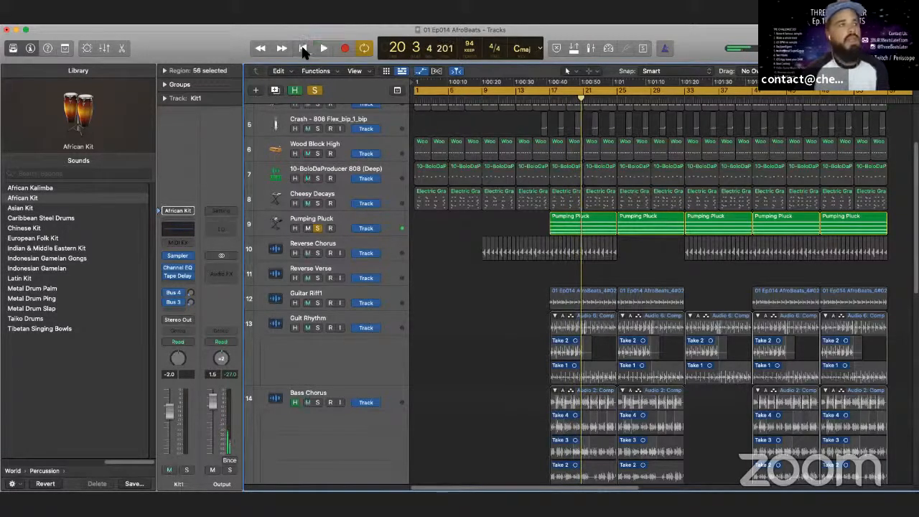
# - Select the Pumping Pluck track and raise its volume to -5.6 dB in the mixer
pyautogui.scroll(-3, 337, 177)
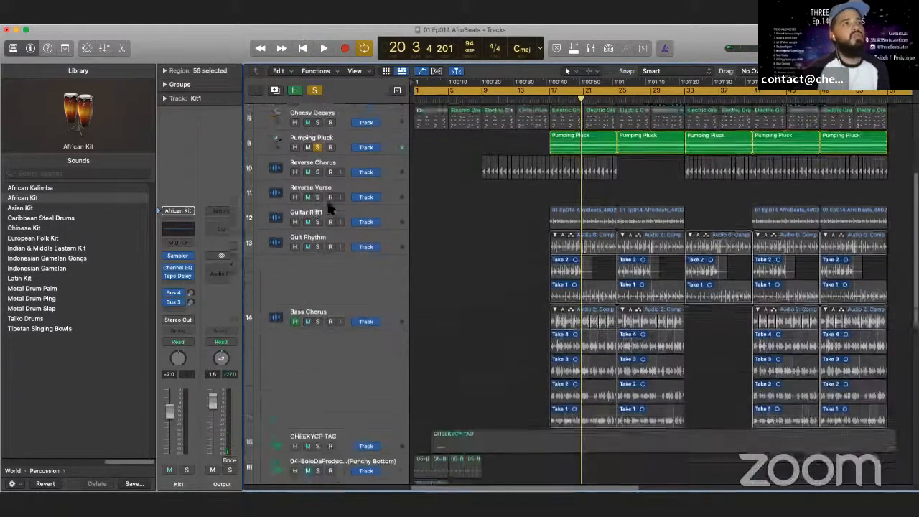
pyautogui.scroll(6, 326, 197)
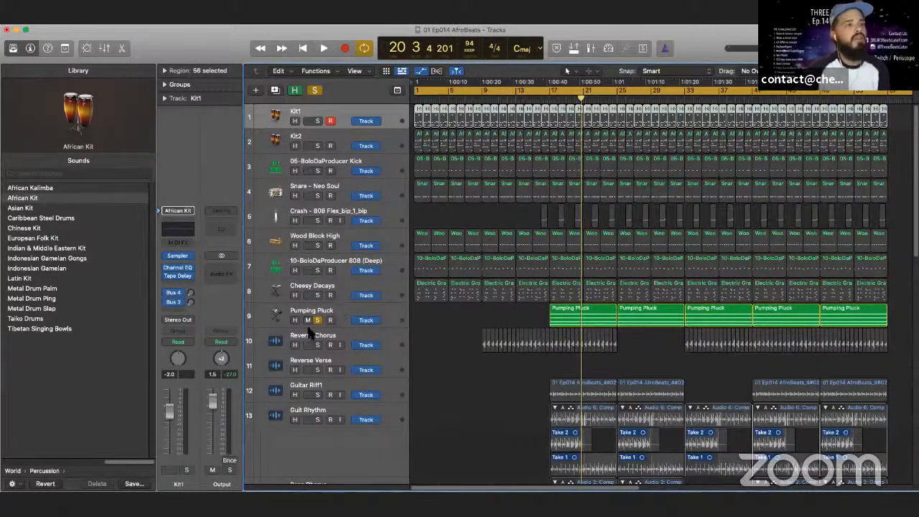
pyautogui.click(350, 311)
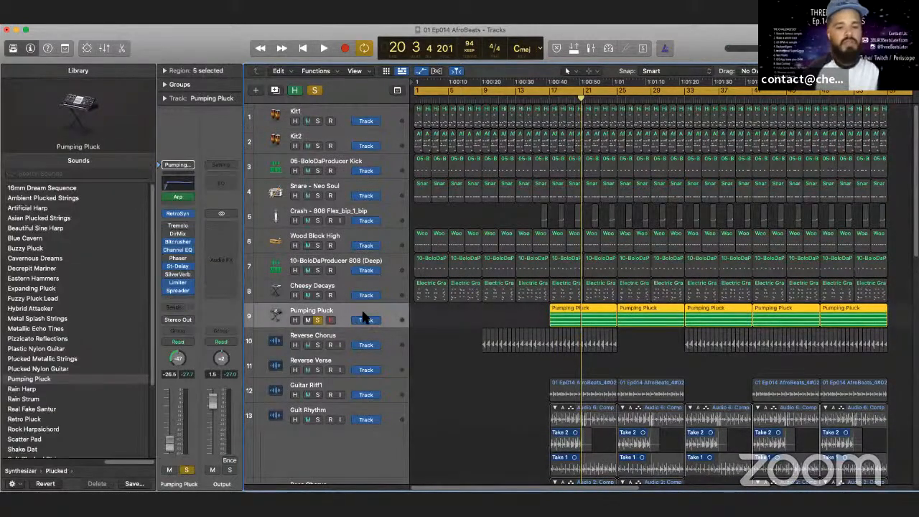
pyautogui.press('x')
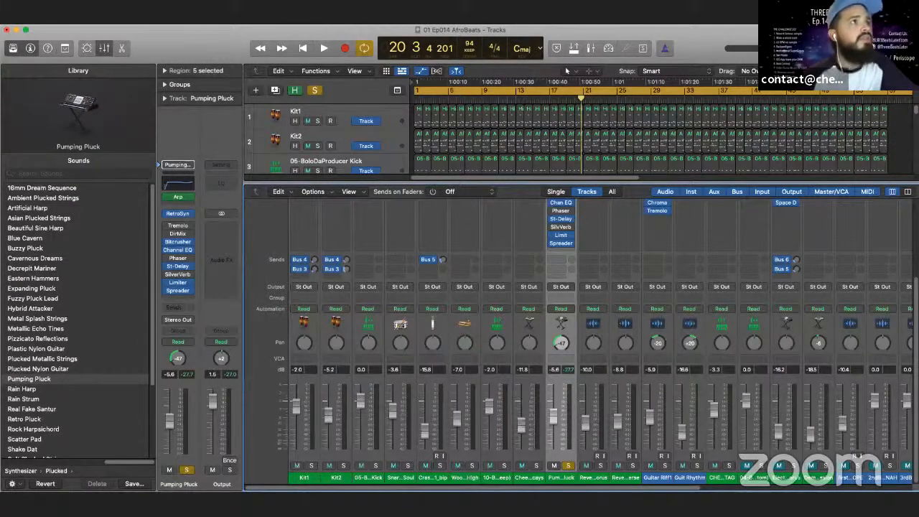
# - Close the mixer, play the louder Pumping Pluck from about bar 16 and turn off the track's record enable
pyautogui.click(323, 44)
pyautogui.click(577, 102)
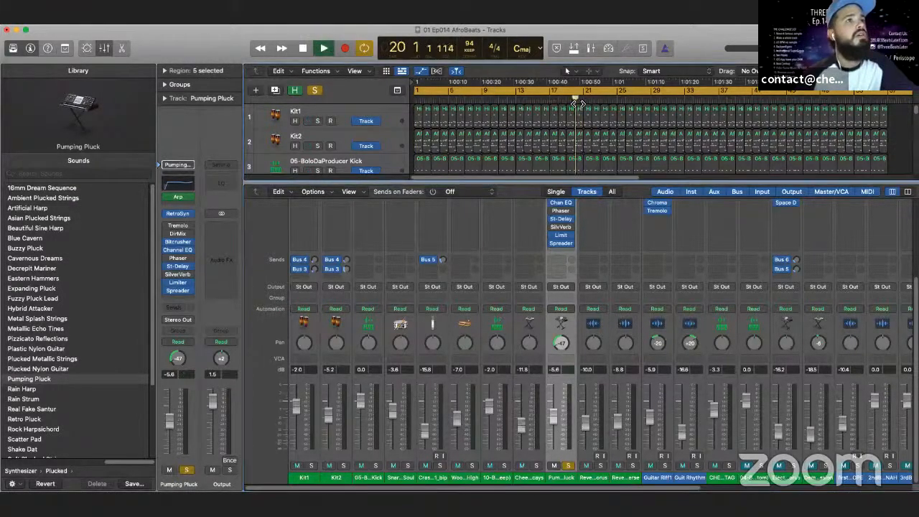
pyautogui.press('x')
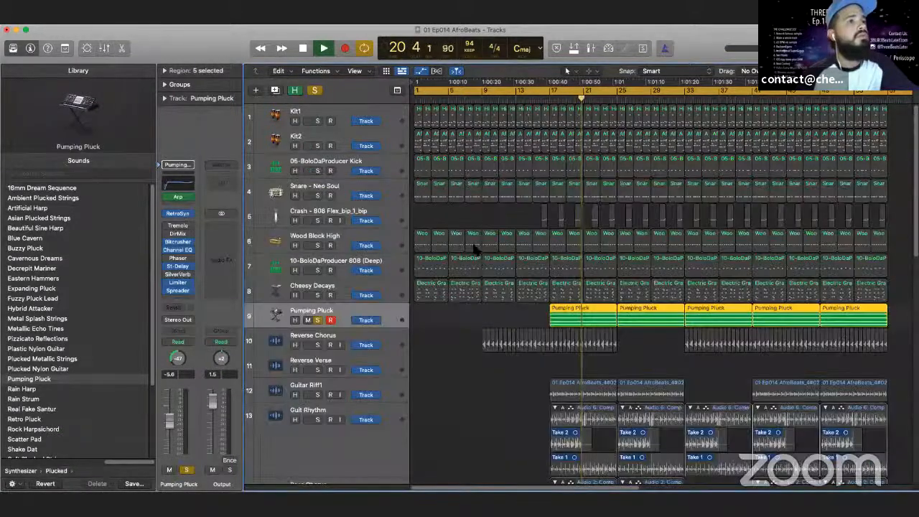
pyautogui.click(549, 102)
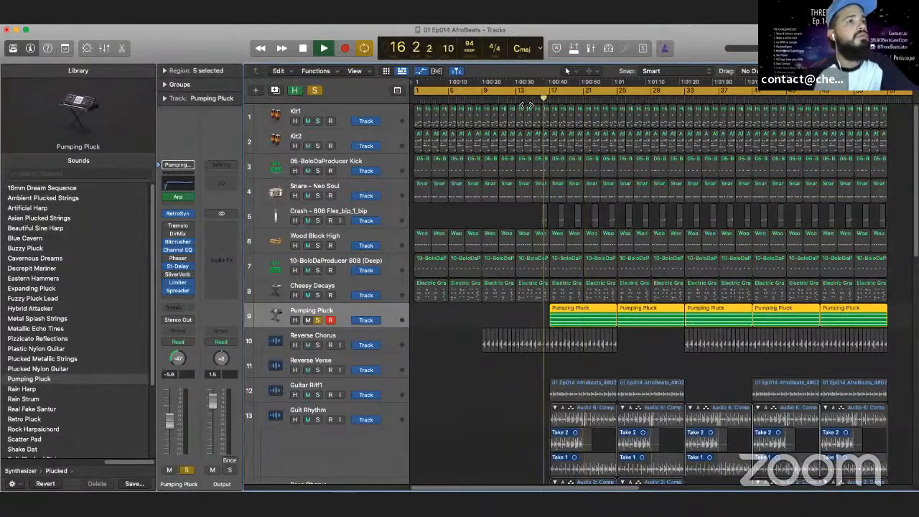
pyautogui.click(329, 320)
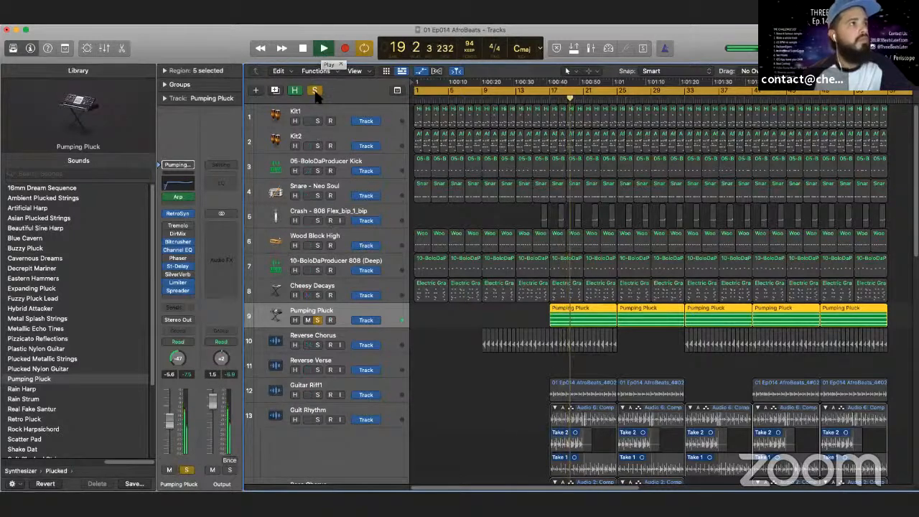
# - Add Kit1, Kit2, Snare - Neo Soul, Wood Block High and the 808 (Deep) to the Pumping Pluck solo during playback
pyautogui.click(317, 120)
pyautogui.click(318, 146)
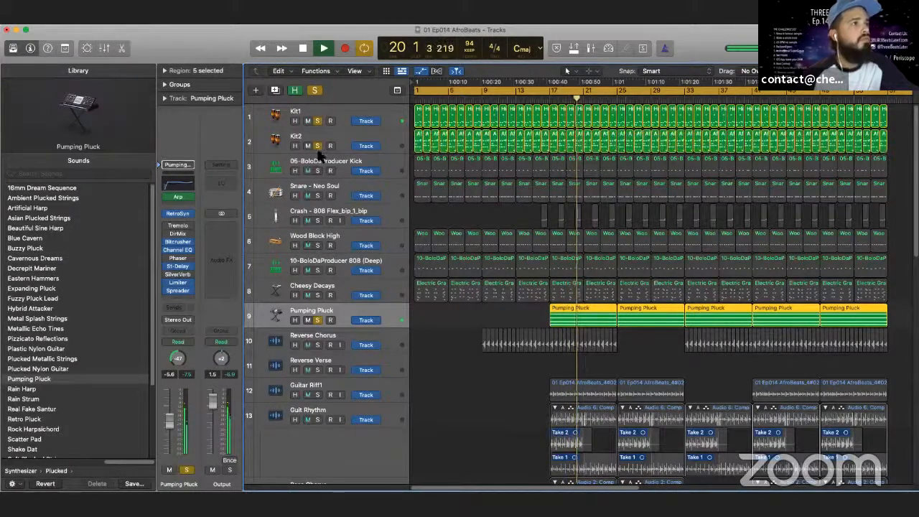
pyautogui.click(317, 195)
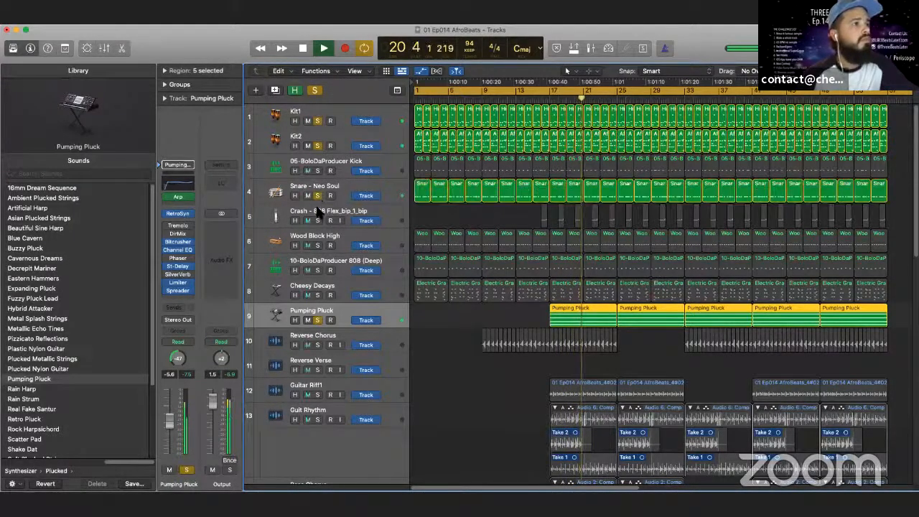
pyautogui.click(318, 245)
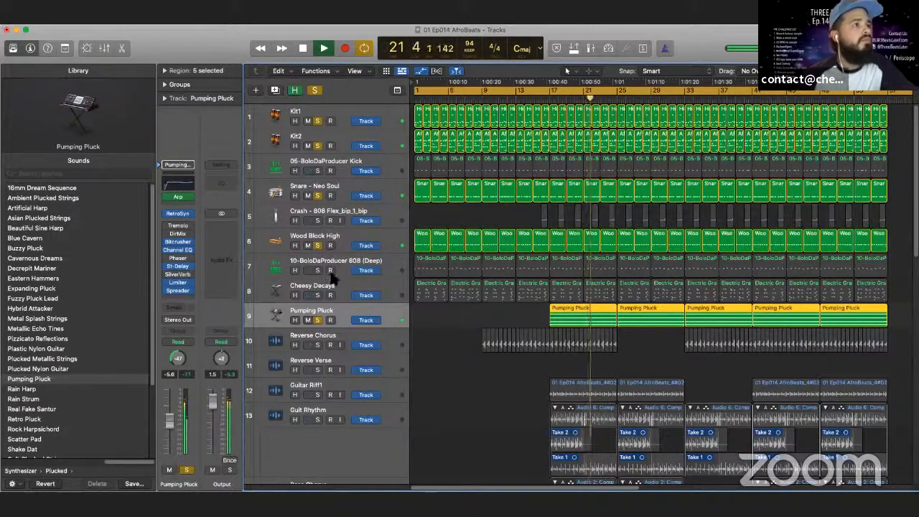
pyautogui.click(318, 270)
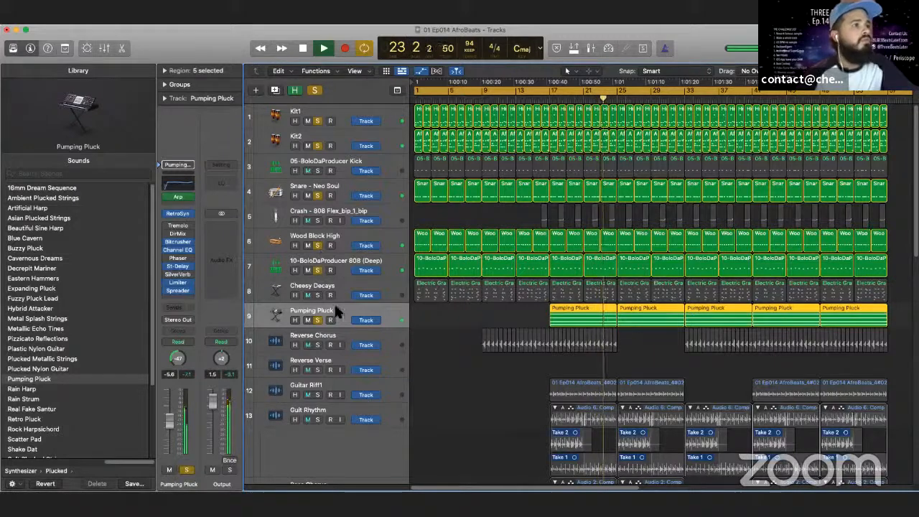
# - Lower the Pumping Pluck volume to -25.0 dB in the mixer during playback, then stop and close the mixer
pyautogui.press('x')
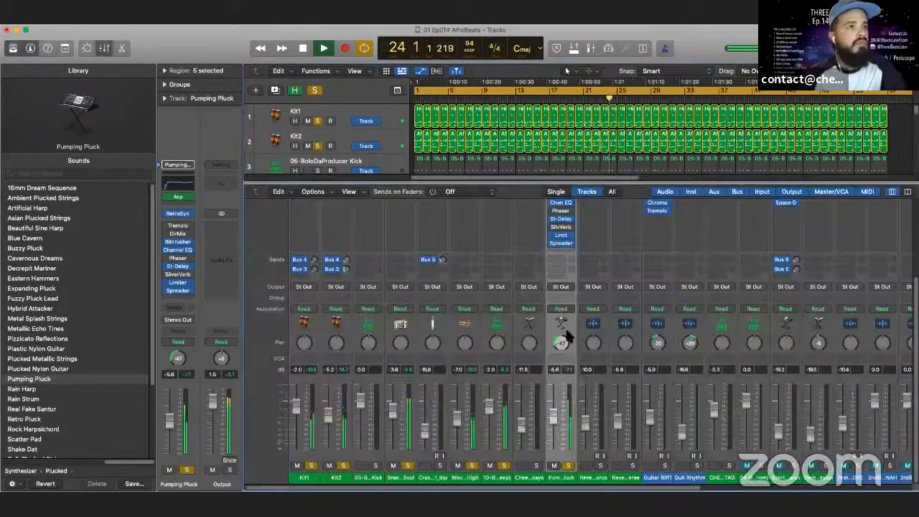
pyautogui.moveTo(553, 412); pyautogui.dragTo(556, 437)
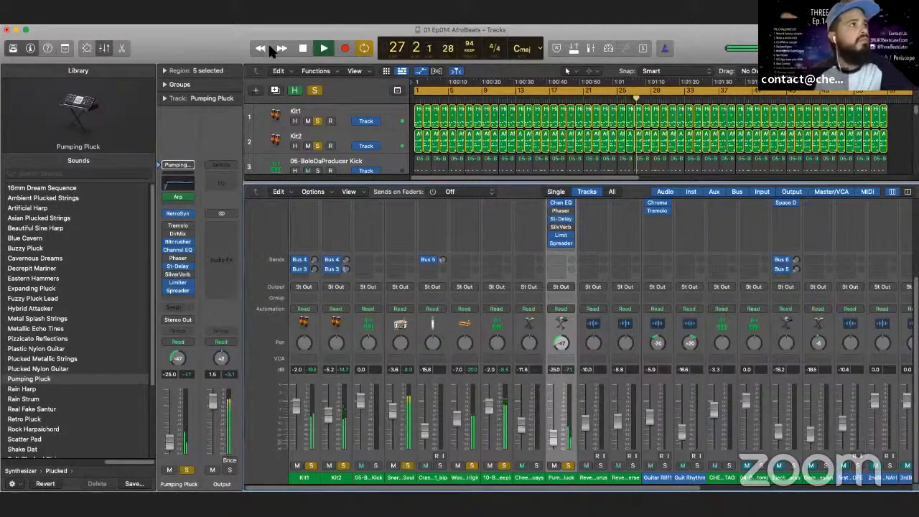
pyautogui.click(302, 48)
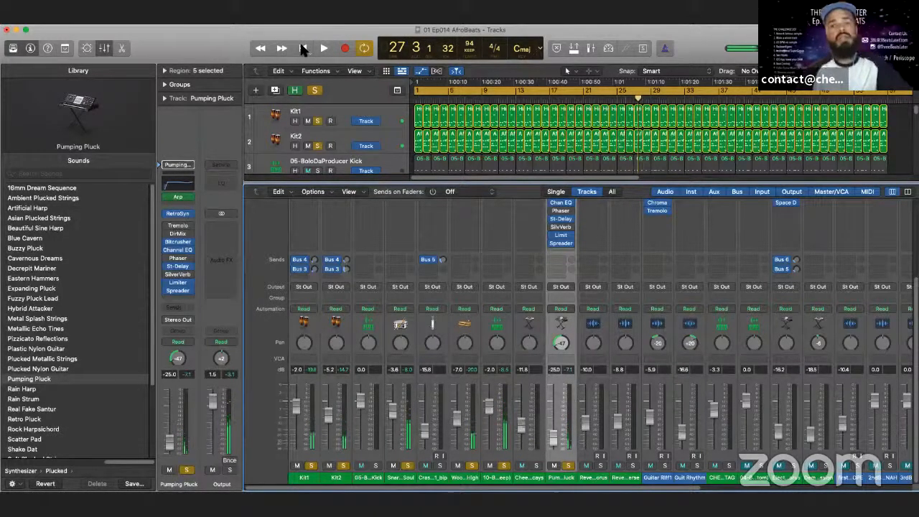
pyautogui.press('x')
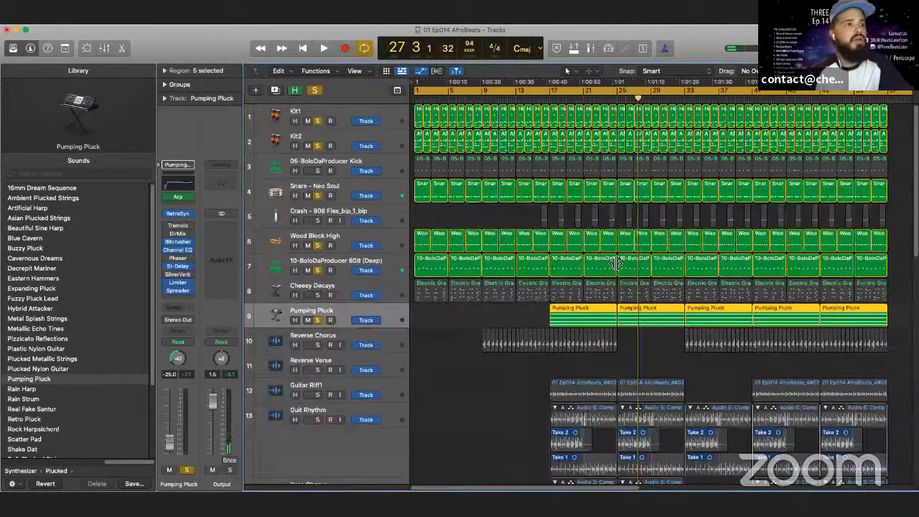
# - Clear all track solos, play the full arrangement from bar 17 and stop playback near bar 24
pyautogui.click(315, 91)
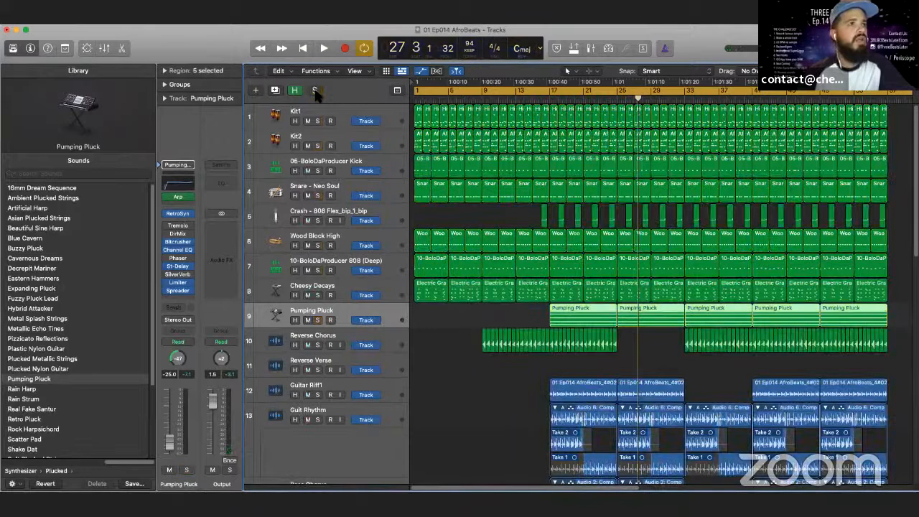
pyautogui.click(551, 101)
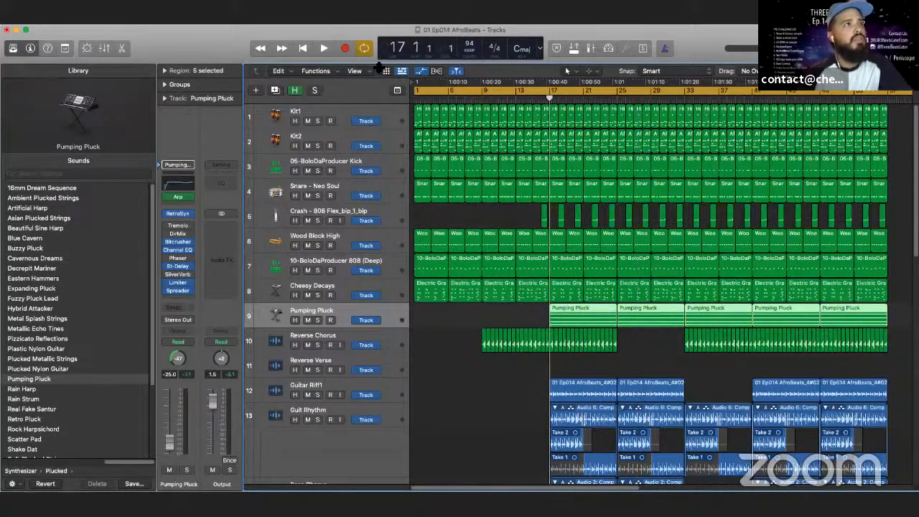
pyautogui.click(323, 47)
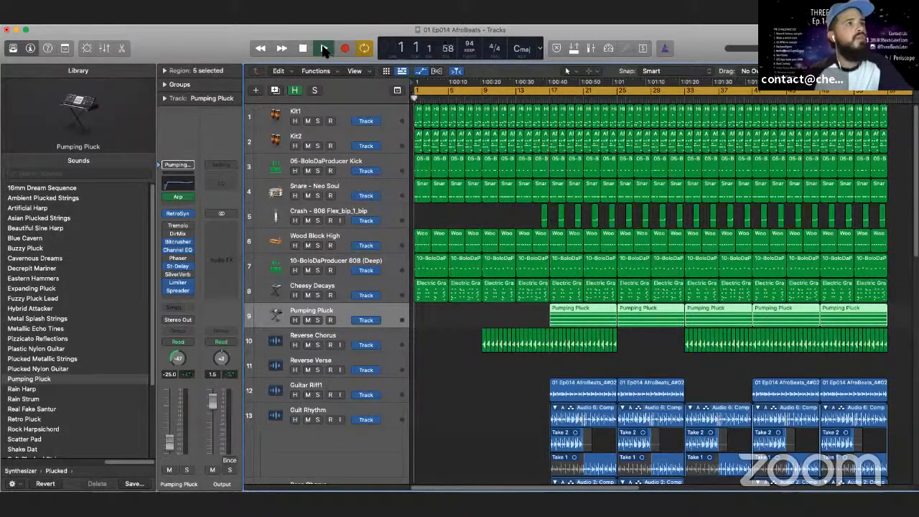
pyautogui.click(553, 101)
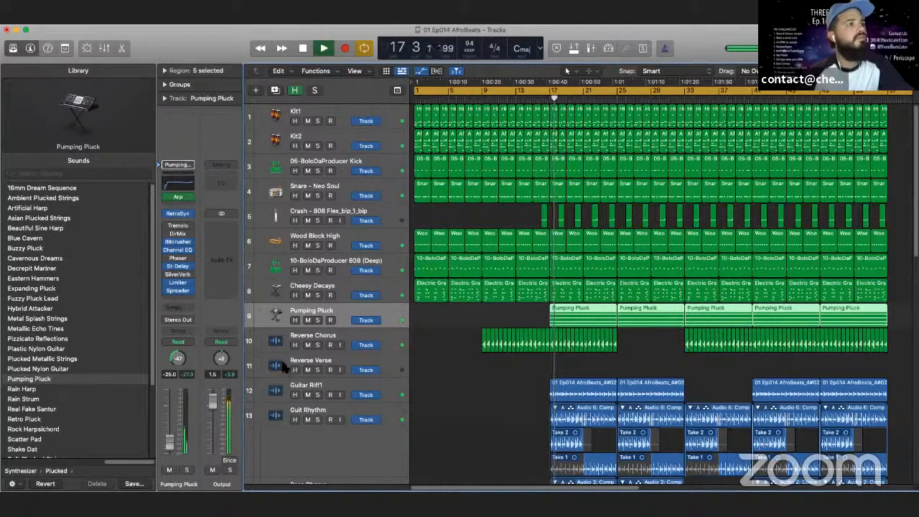
pyautogui.scroll(-3, 336, 316)
pyautogui.scroll(-15, 332, 315)
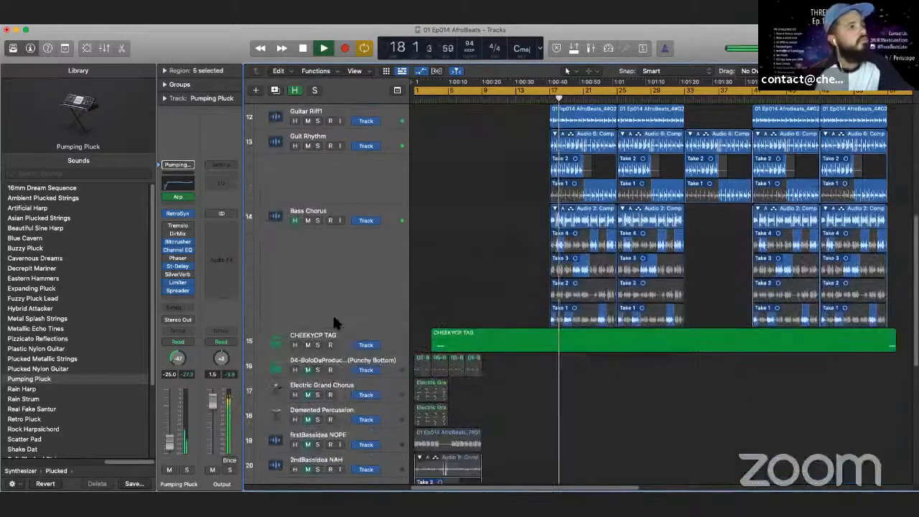
pyautogui.scroll(15, 333, 313)
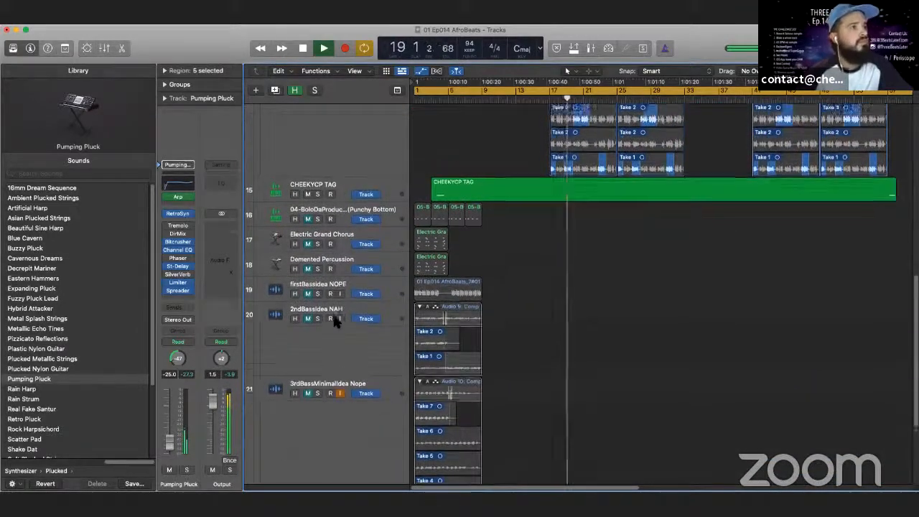
pyautogui.scroll(4, 333, 316)
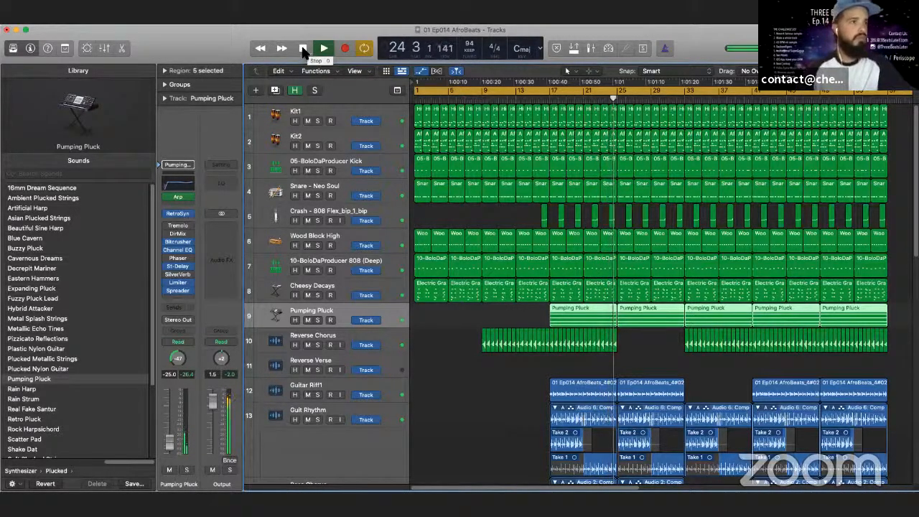
pyautogui.click(303, 48)
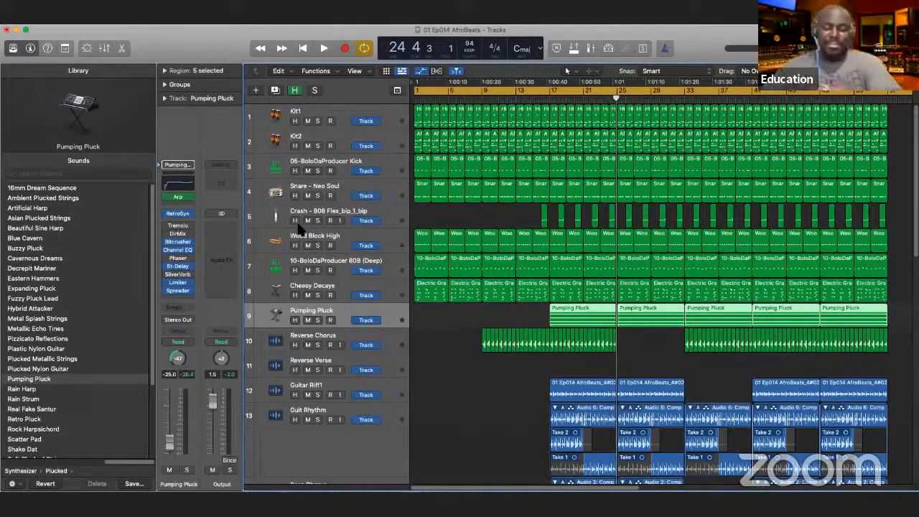
# - Deselect the Pumping Pluck regions in the arrangement and look over the tracks from the drums to the bass
pyautogui.scroll(-8, 301, 228)
pyautogui.scroll(8, 316, 231)
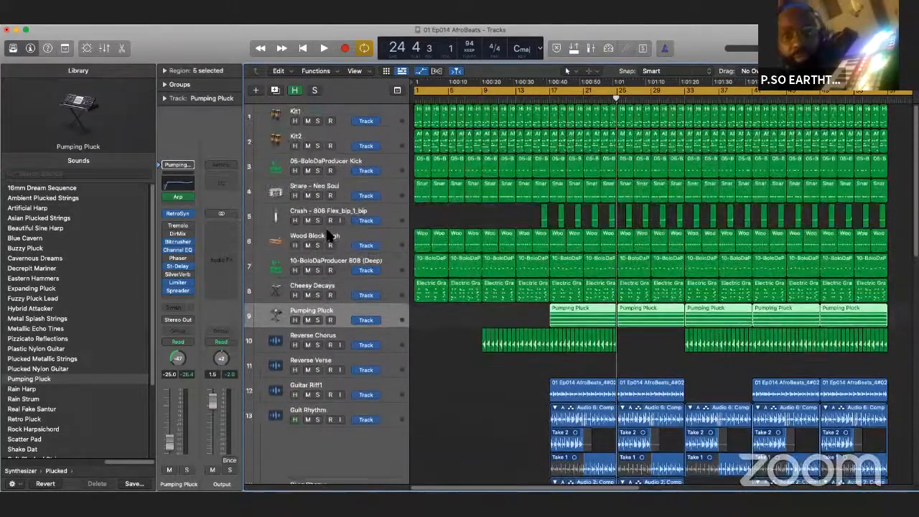
pyautogui.scroll(-8, 523, 338)
pyautogui.click(548, 419)
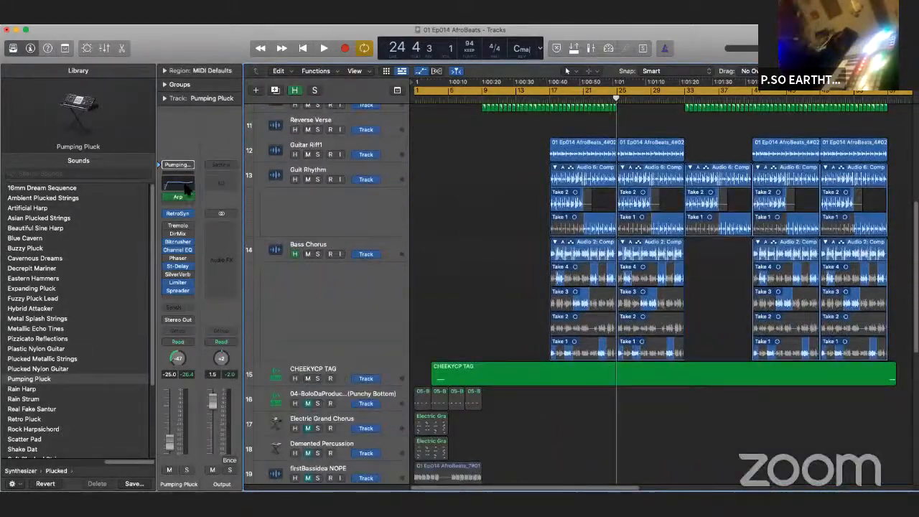
pyautogui.scroll(6, 313, 190)
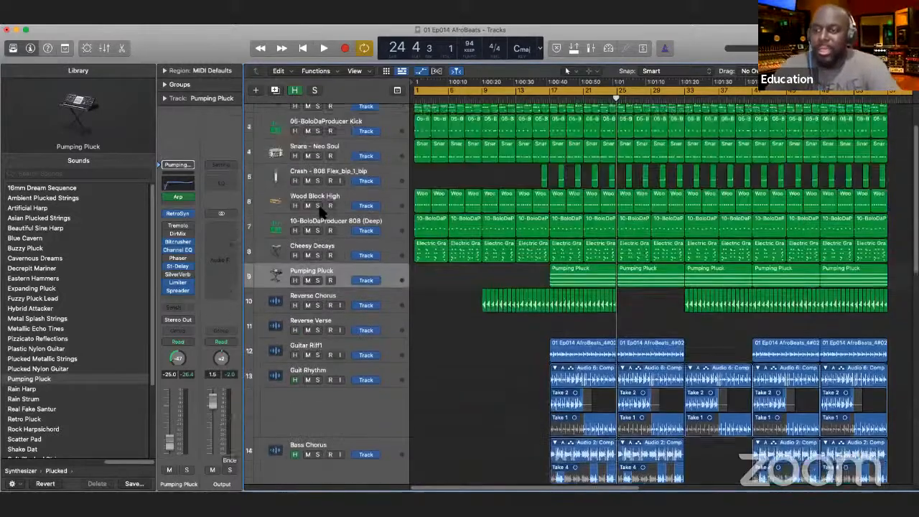
pyautogui.scroll(3, 321, 209)
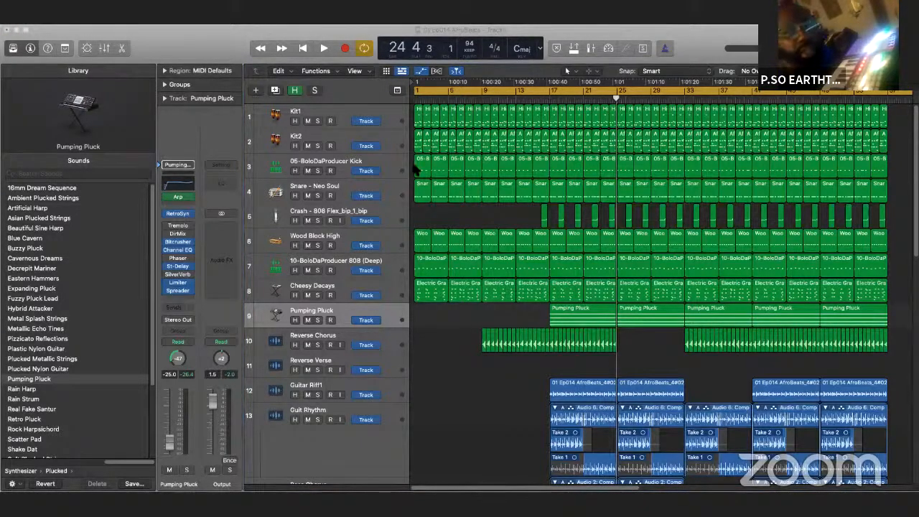
pyautogui.click(233, 44)
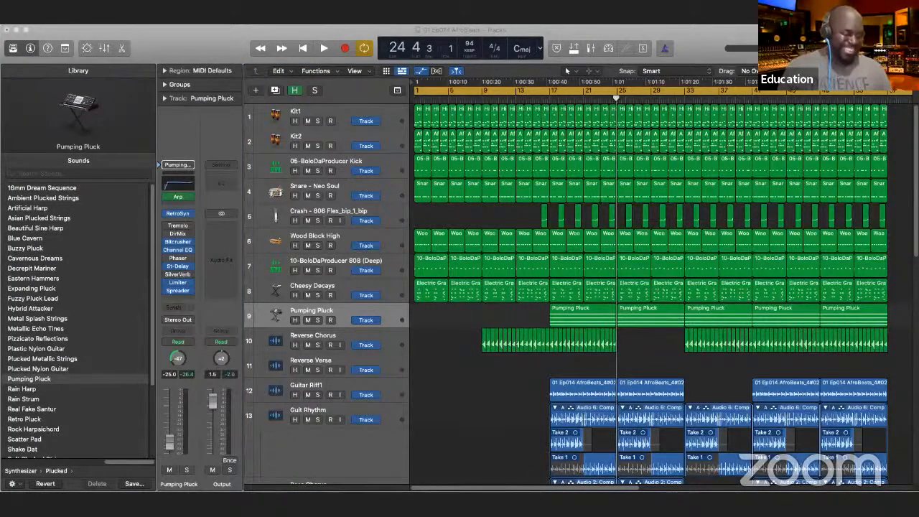
pyautogui.click(219, 37)
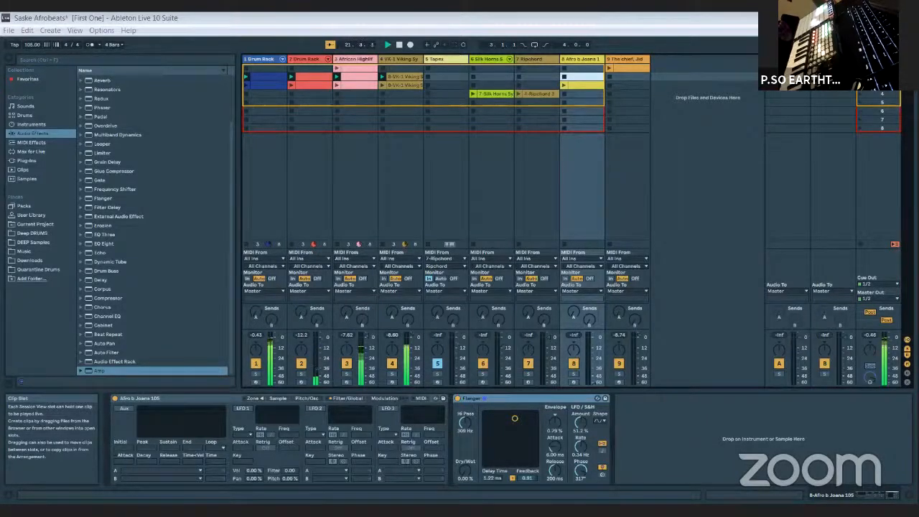
# - Switch to the Saske Afrobeats set in Ableton Live and launch the Afro b Joana clip
pyautogui.click(563, 85)
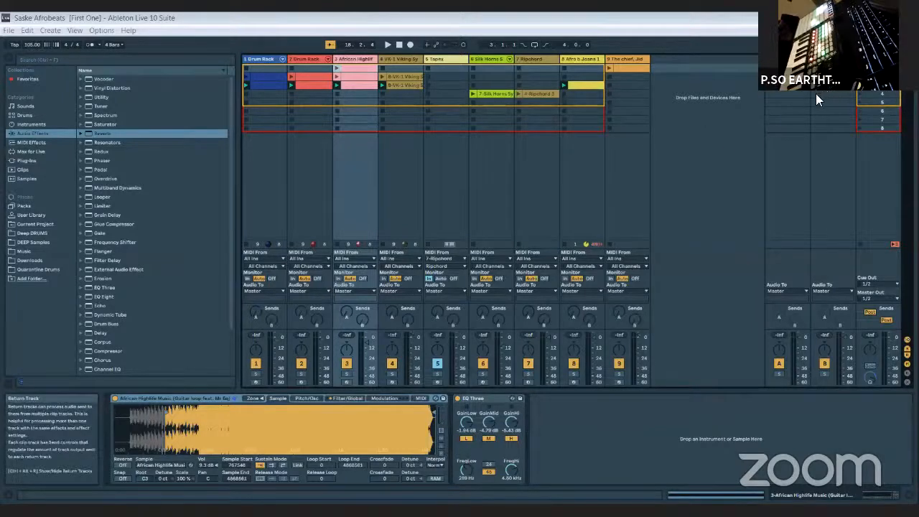
pyautogui.click(630, 69)
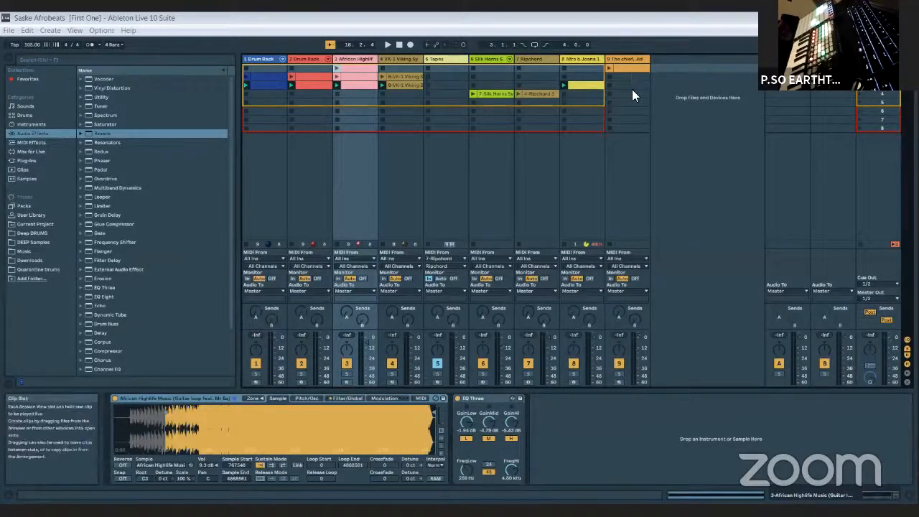
# - Adjust the African Highlife track's volume while the set plays, stop playback and save the set
pyautogui.press('space')
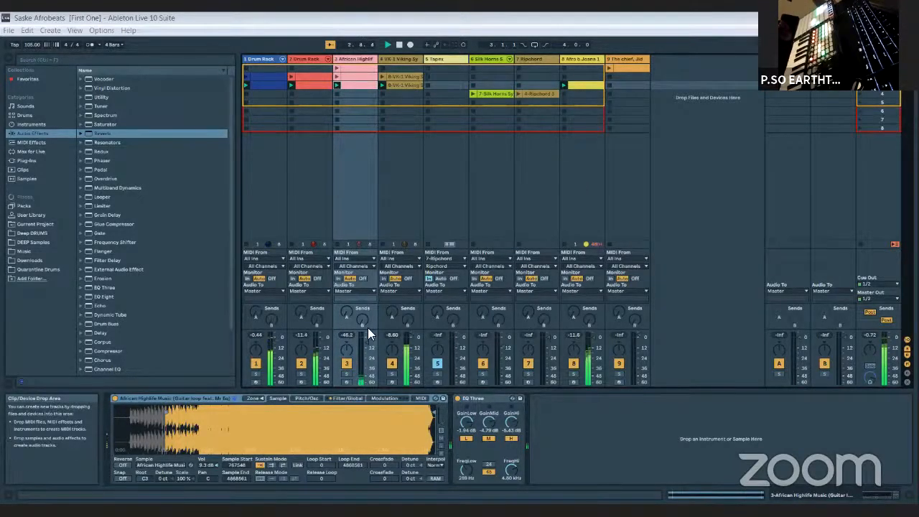
pyautogui.moveTo(367, 339); pyautogui.dragTo(368, 345)
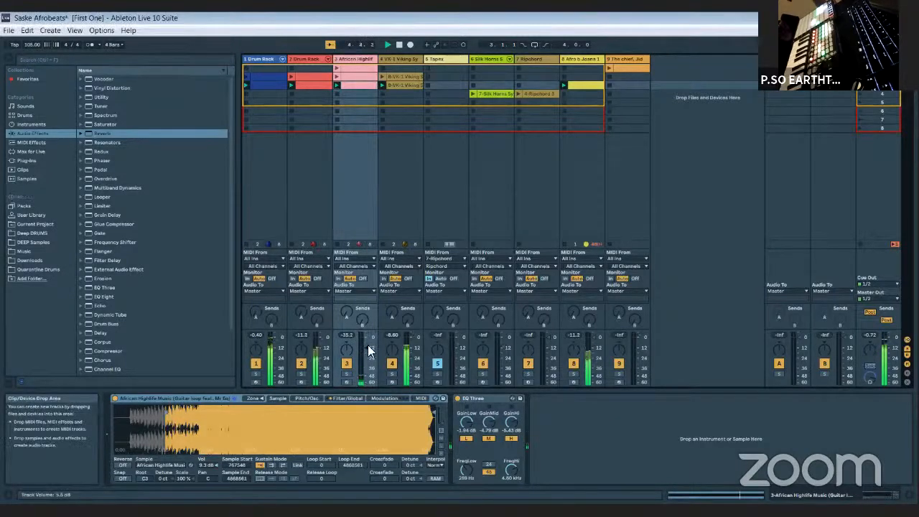
pyautogui.click(399, 44)
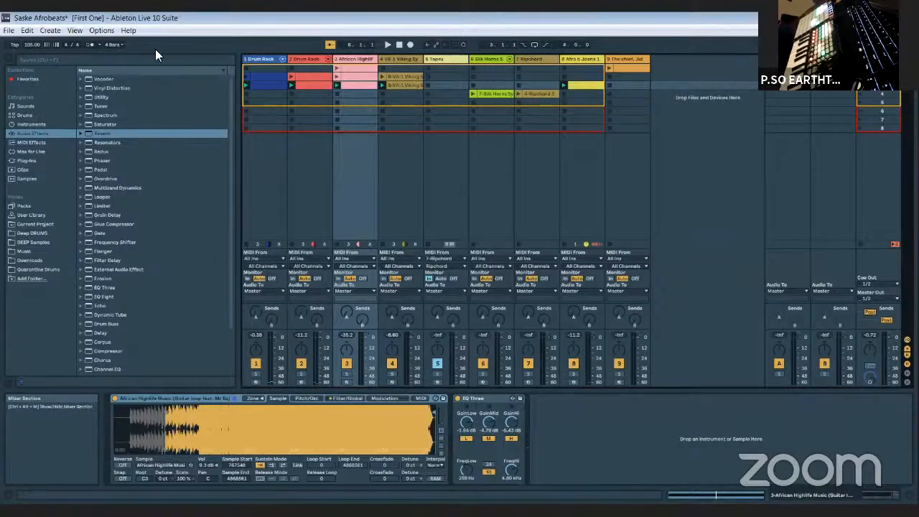
pyautogui.click(9, 31)
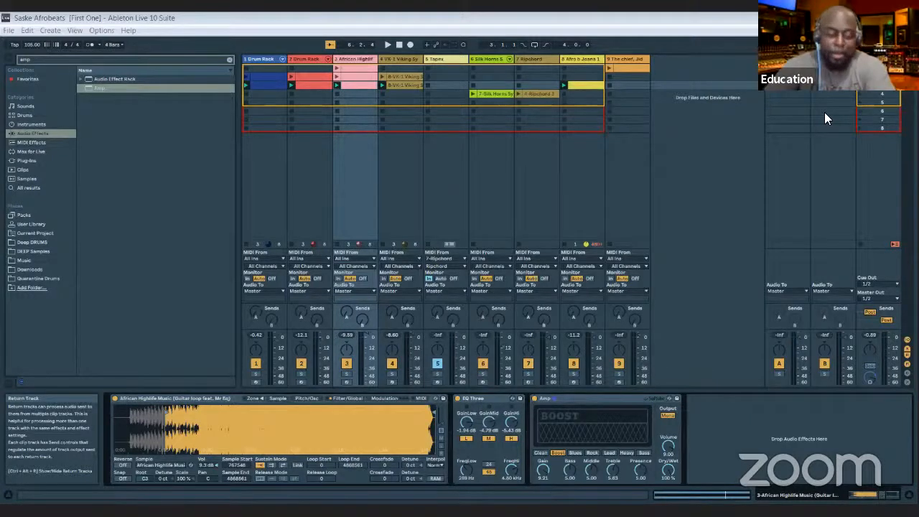
# - Play the set and raise the Flanger's Dry/Wet on the Afro b Joana track to about 80%
pyautogui.press('space')
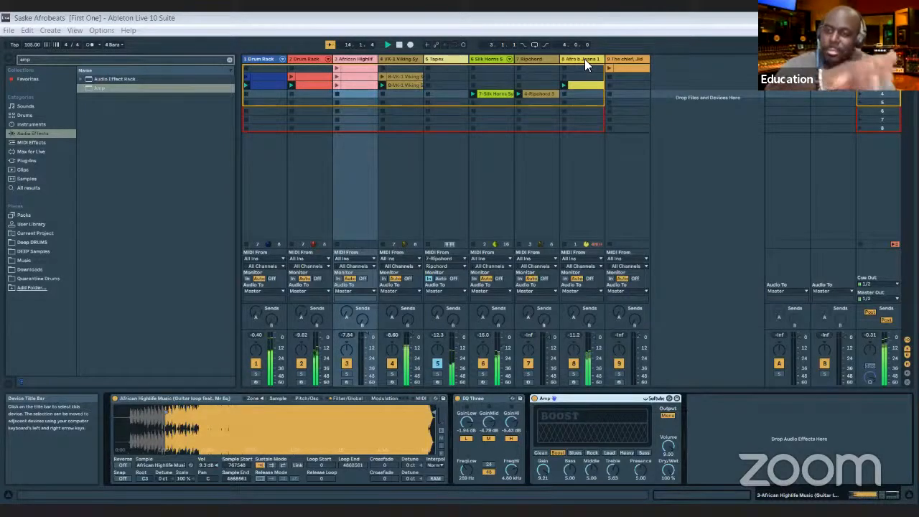
pyautogui.click(537, 84)
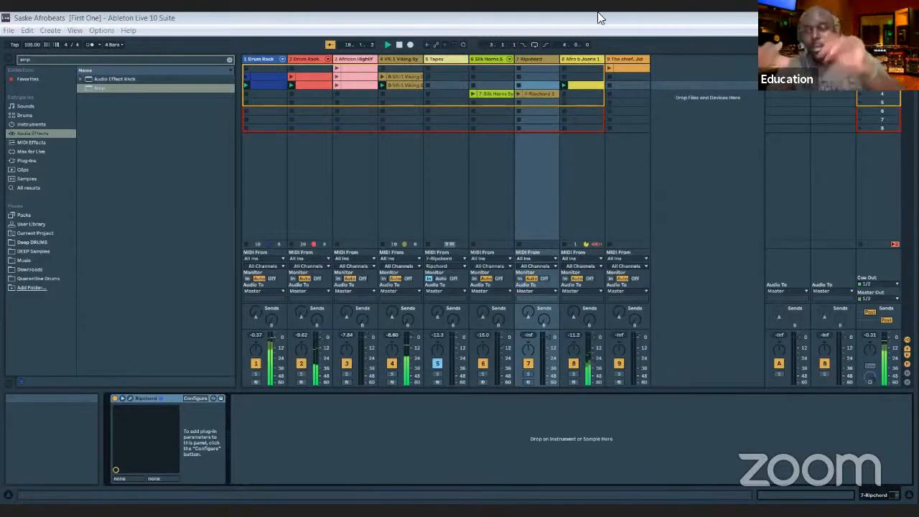
pyautogui.click(576, 59)
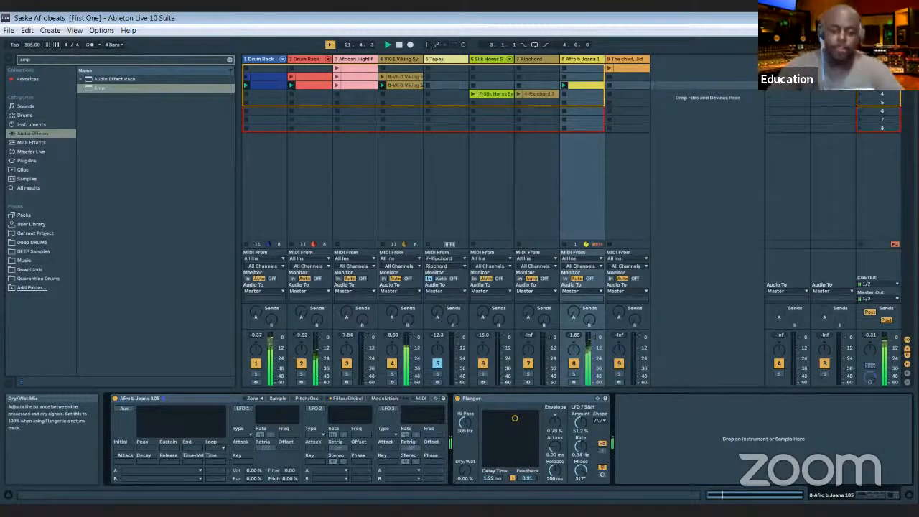
pyautogui.moveTo(465, 470); pyautogui.dragTo(465, 399)
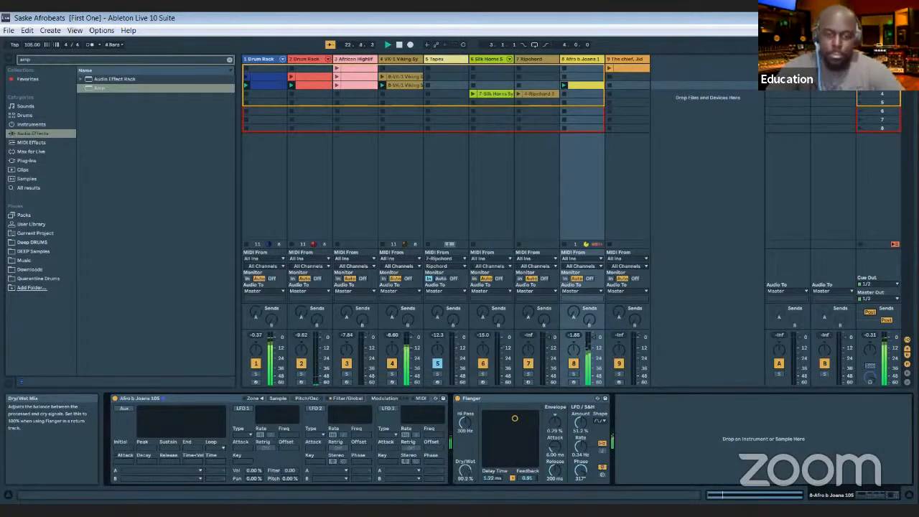
pyautogui.moveTo(465, 470); pyautogui.dragTo(465, 470)
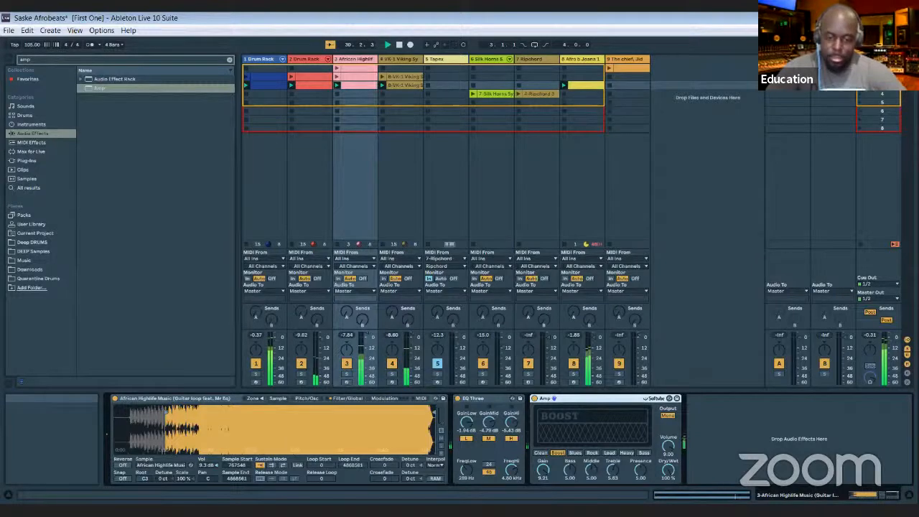
# - Swap the African Highlife clip for the Ripchord and Silk Horns clips during playback
pyautogui.click(531, 60)
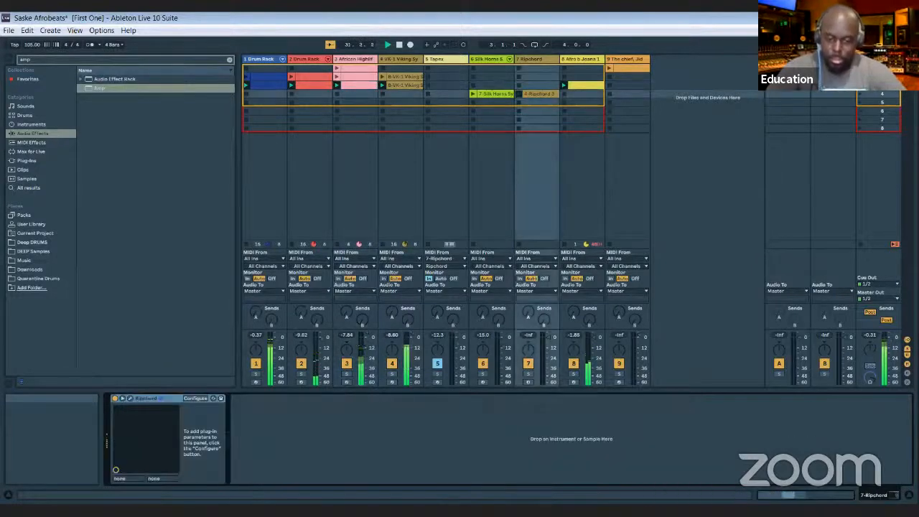
pyautogui.click(336, 94)
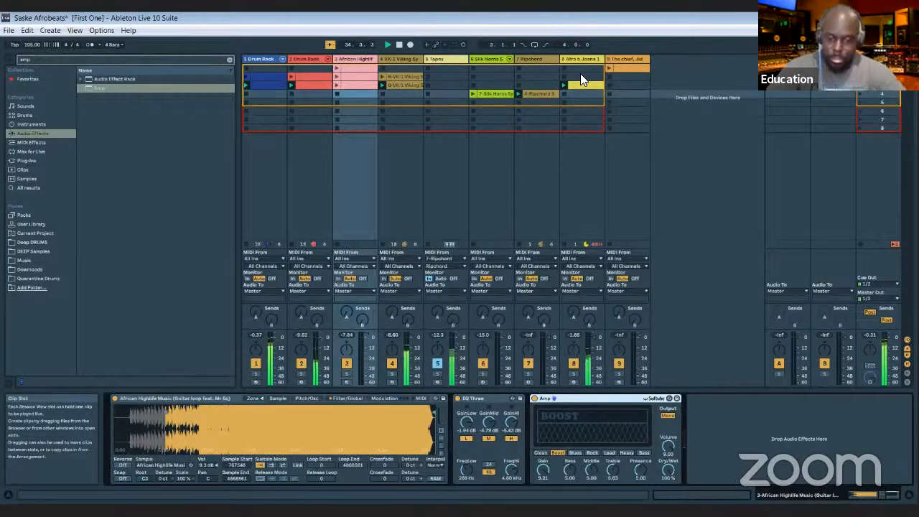
pyautogui.press('Right')
pyautogui.press('Right')
pyautogui.press('Right')
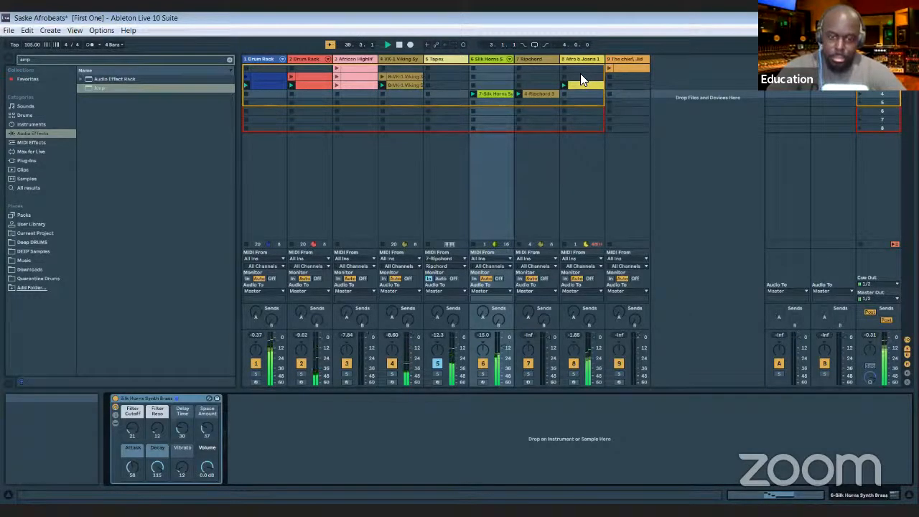
# - Bring the African Highlife clip back in during playback and stop the Ripchord and Silk Horns clips
pyautogui.press('Left')
pyautogui.press('Left')
pyautogui.press('Left')
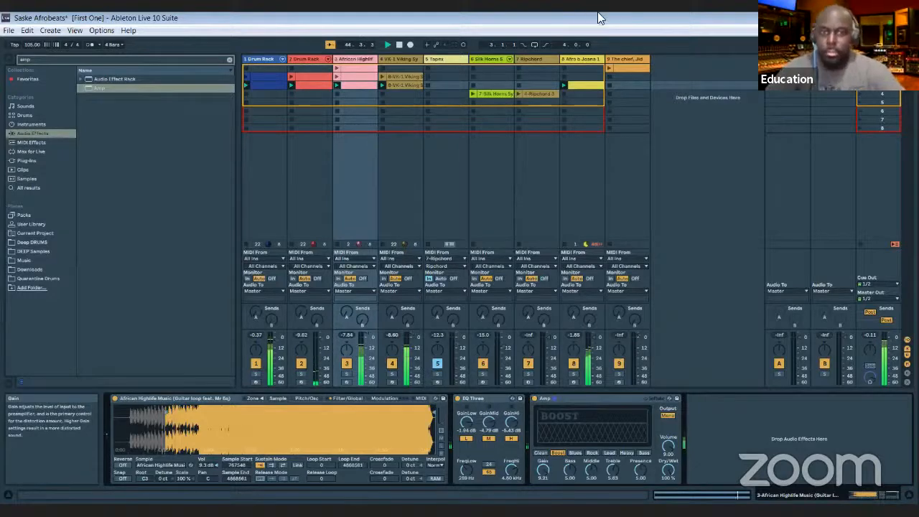
# - Try a Flanger Dry/Wet of 29.4% on the Afro b Joana track and undo the change
pyautogui.click(583, 56)
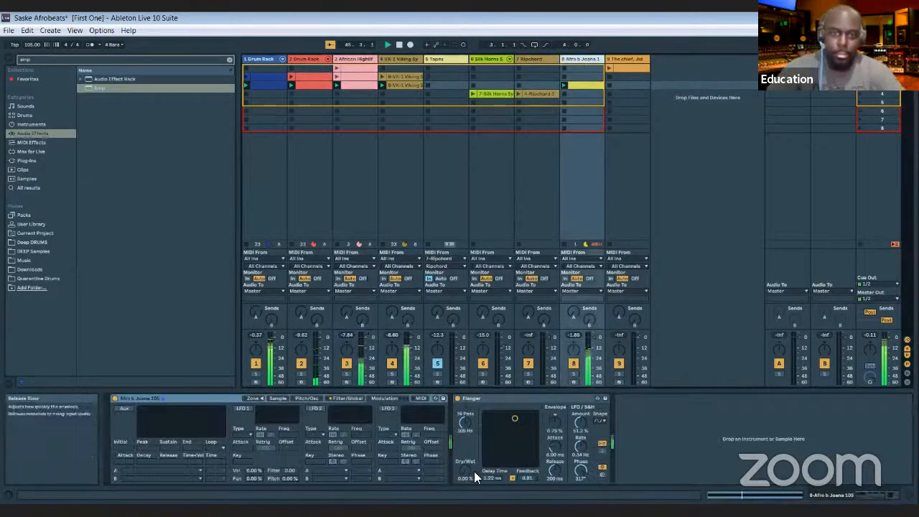
pyautogui.moveTo(468, 471); pyautogui.dragTo(468, 448)
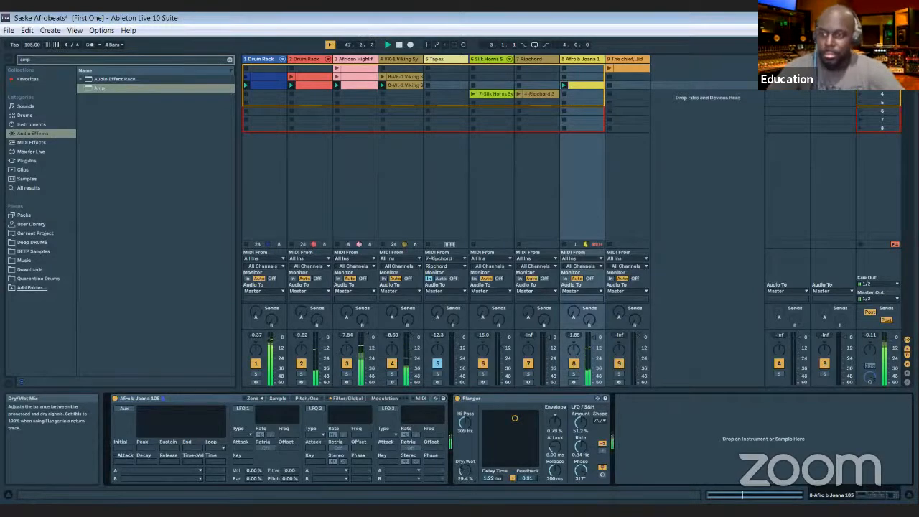
pyautogui.hotkey('ctrl', 'z')
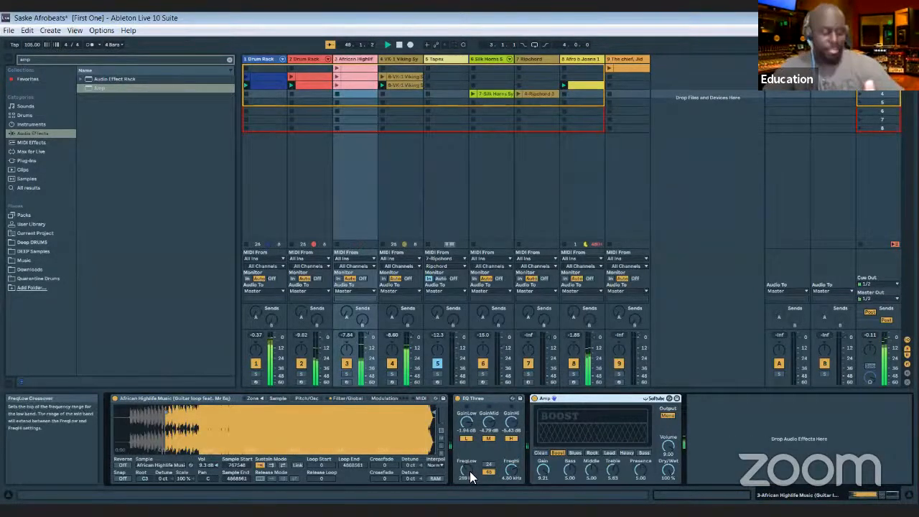
# - Set the Amp gain on the African Highlife track to 10.0 and the Flanger's Dry/Wet on Afro b Joana to 87.5%
pyautogui.moveTo(543, 469); pyautogui.dragTo(543, 452)
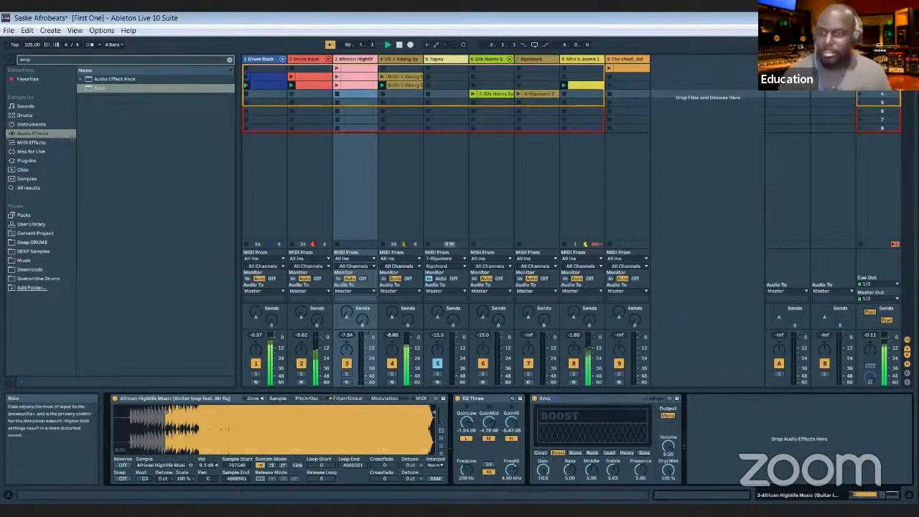
pyautogui.click(621, 59)
pyautogui.click(583, 60)
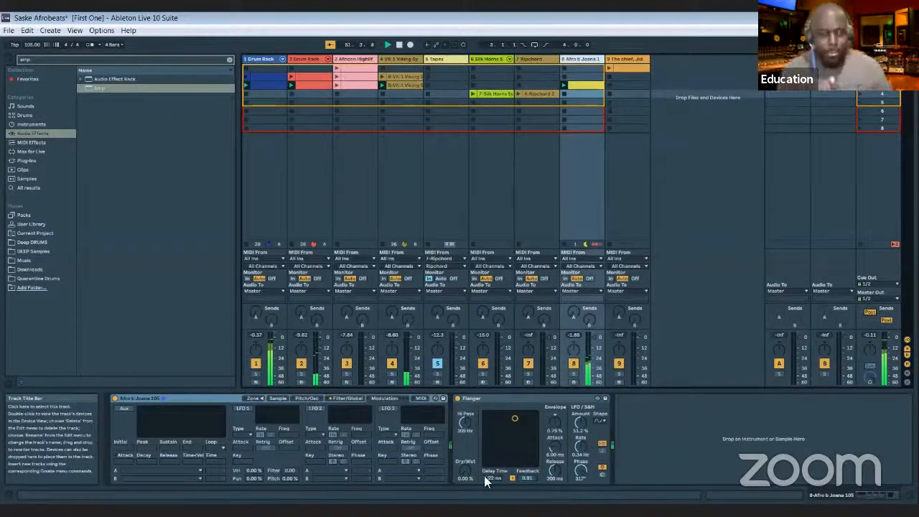
pyautogui.moveTo(465, 470); pyautogui.dragTo(465, 416)
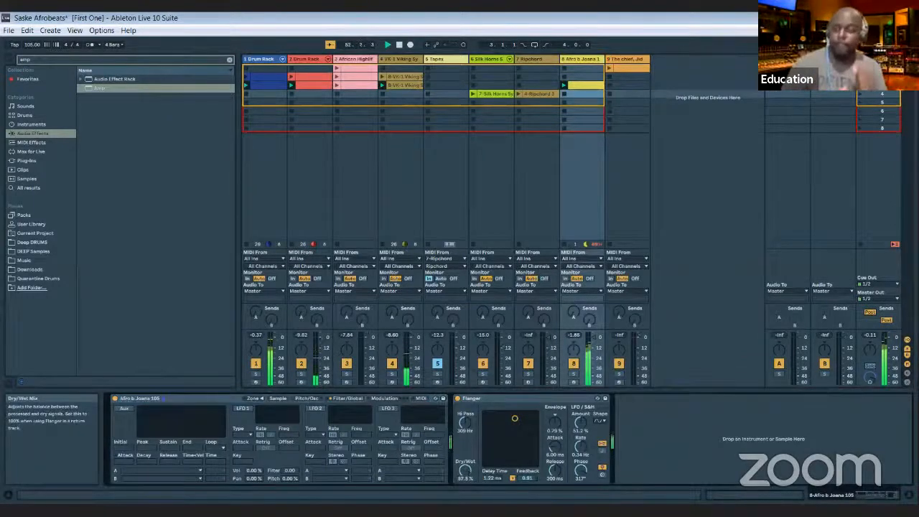
# - Raise the Flanger's Dry/Wet on the Afro b Joana track and mute that track during playback
pyautogui.moveTo(465, 471)
pyautogui.mouseDown()
pyautogui.moveTo(465, 502)
pyautogui.moveTo(466, 459)
pyautogui.mouseUp()
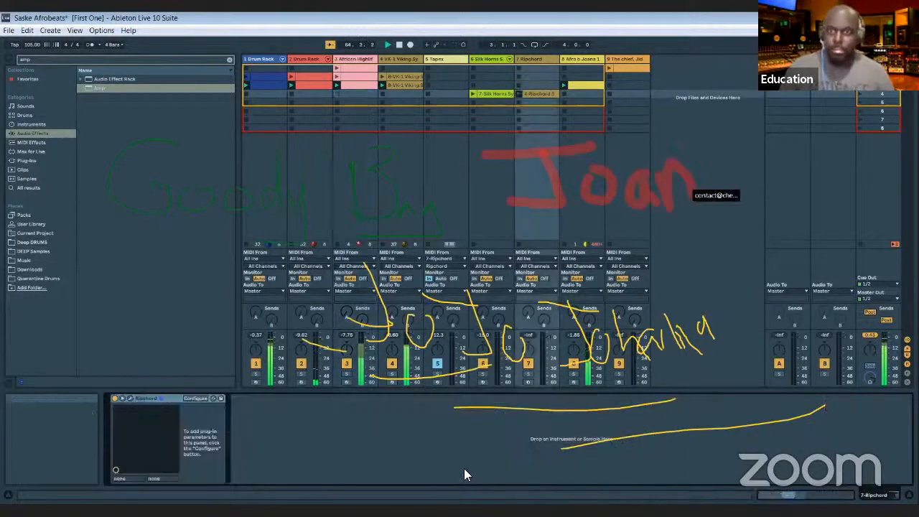
pyautogui.click(576, 362)
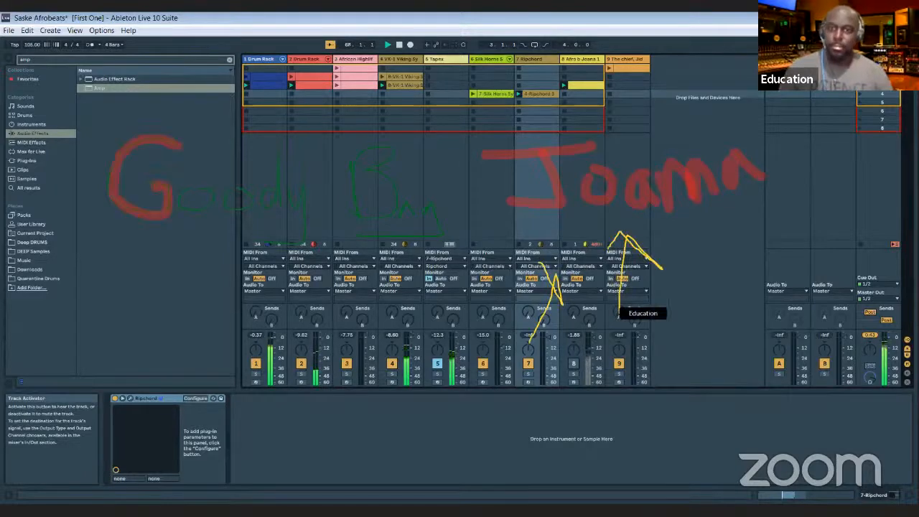
# - Launch the Silk Horns clip and solo the African Highlife track
pyautogui.click(473, 94)
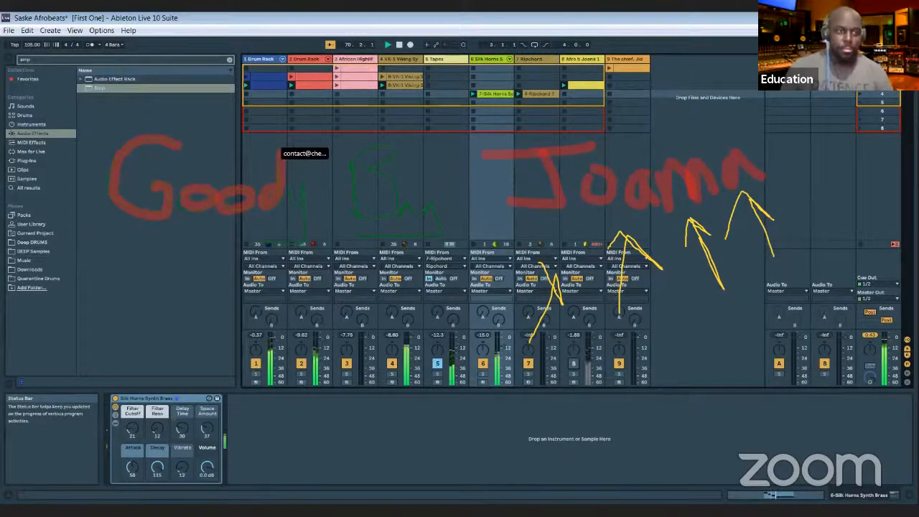
pyautogui.click(345, 374)
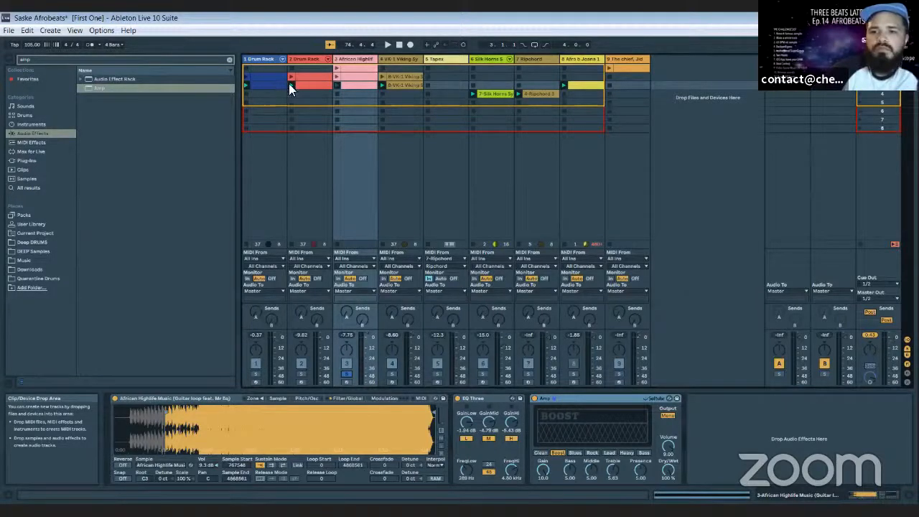
# - Open the notes of the first Drum Rack's upper clip and play its lower clip with the track soloed
pyautogui.click(267, 80)
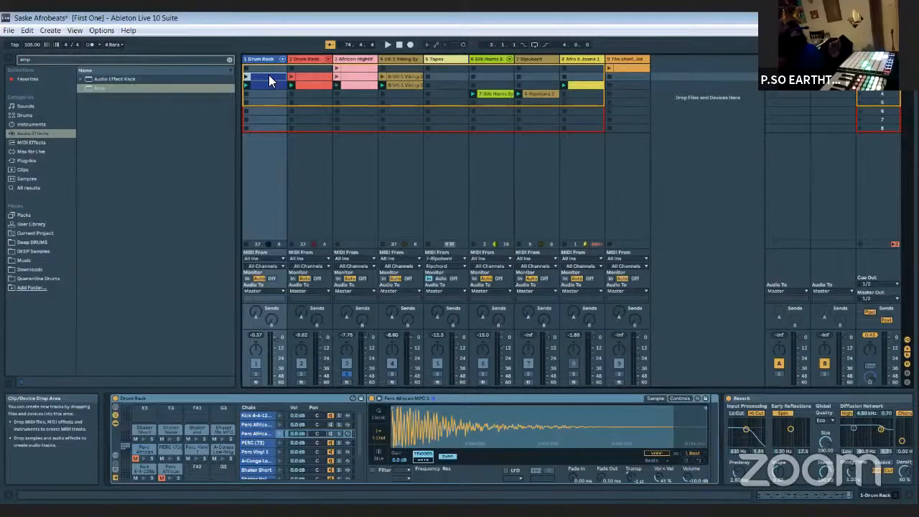
pyautogui.doubleClick(270, 81)
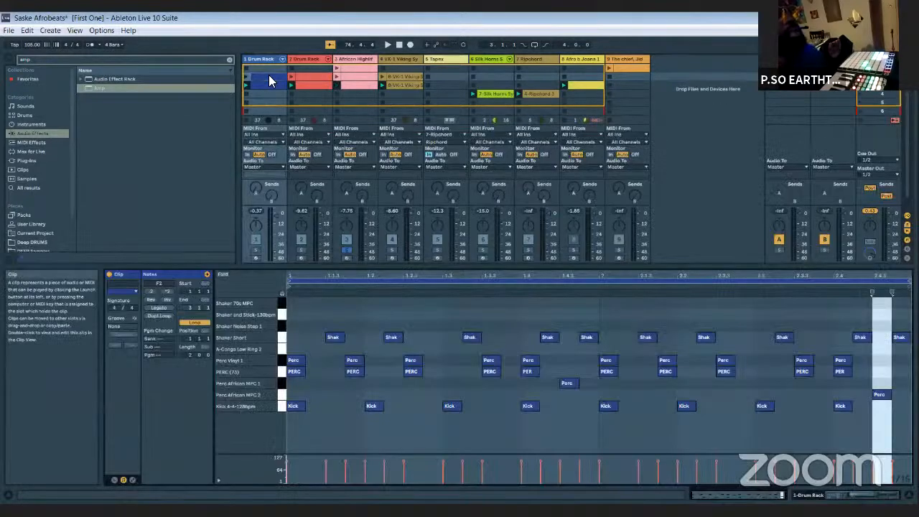
pyautogui.click(255, 251)
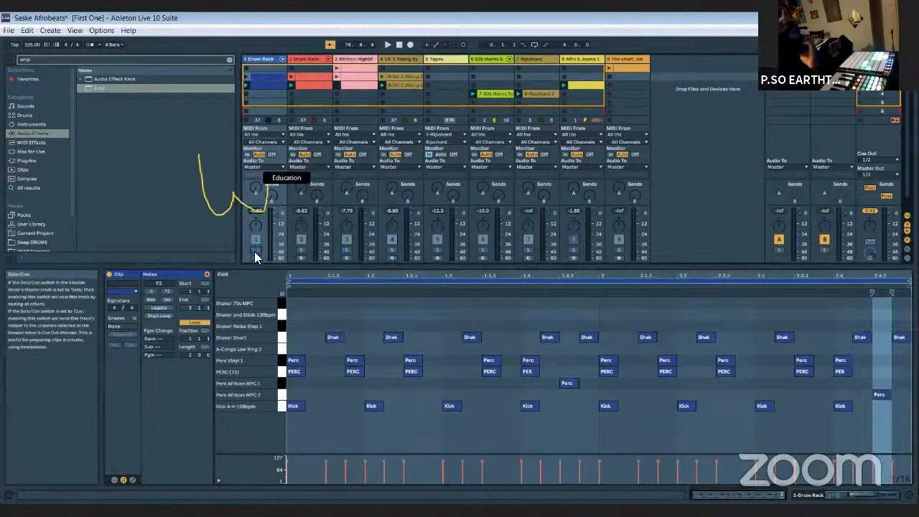
pyautogui.click(247, 85)
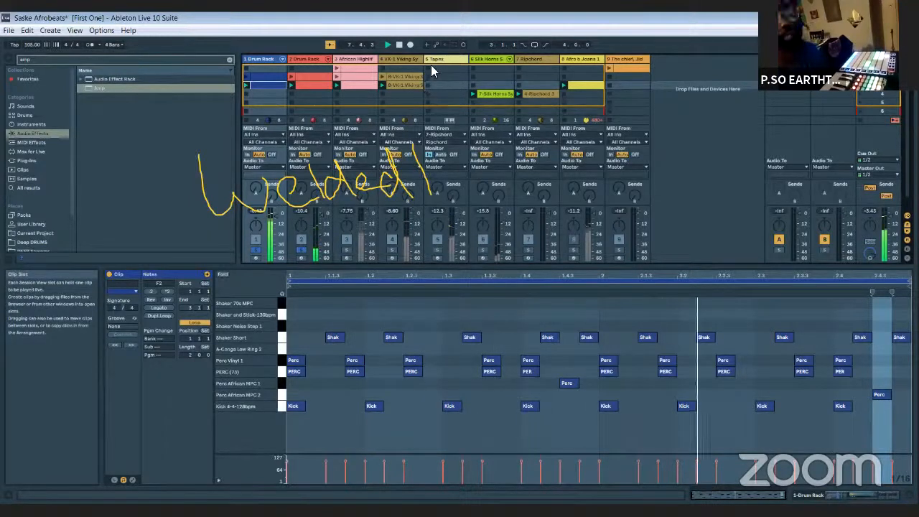
# - Show the first Drum Rack track's device chain and restart playback from the beginning
pyautogui.doubleClick(258, 57)
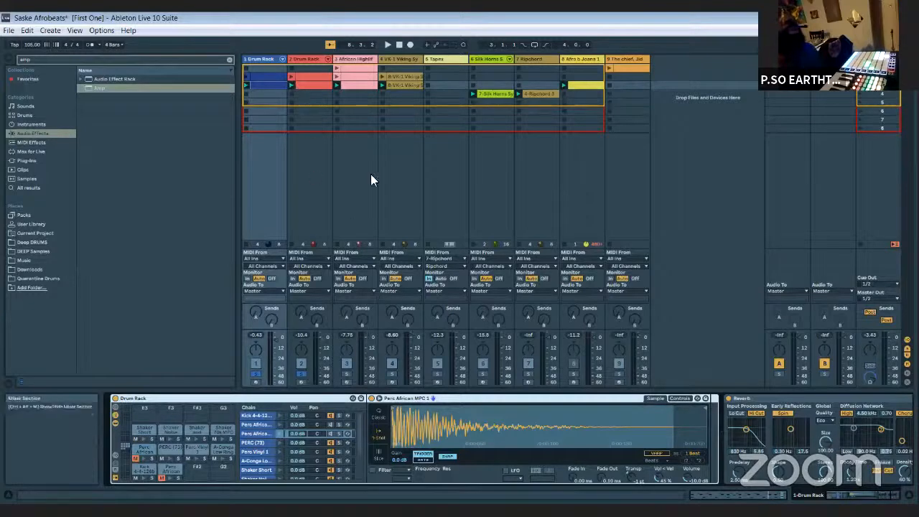
pyautogui.press('space')
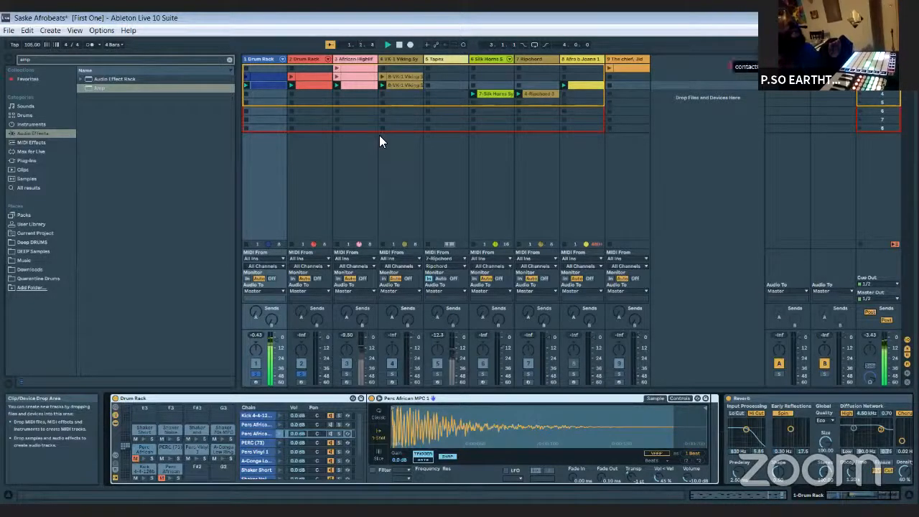
pyautogui.click(259, 58)
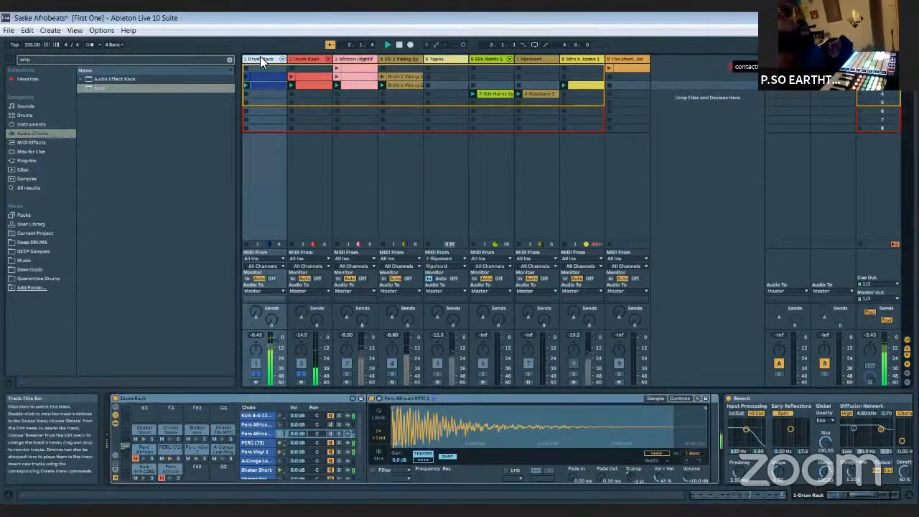
# - Audition the drum groove by muting and unmuting the Shaker Short and PERC (73) pads
pyautogui.click(136, 438)
pyautogui.click(162, 458)
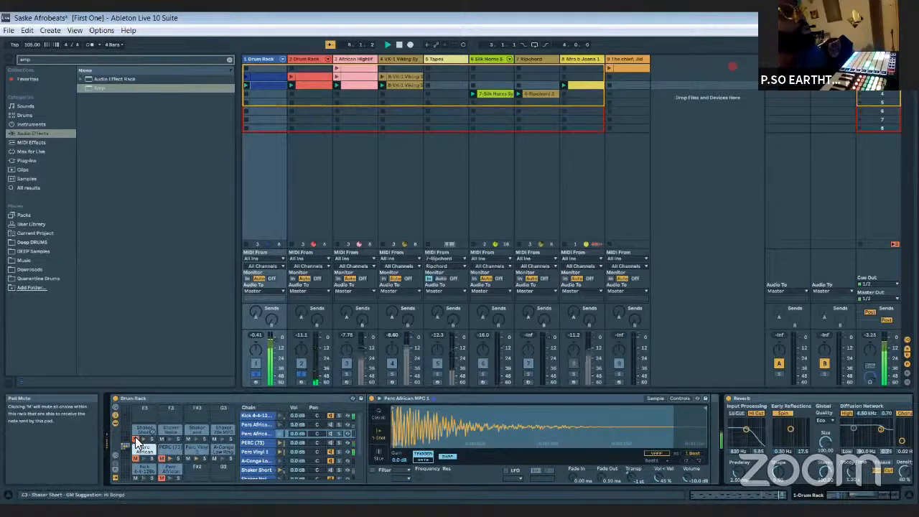
pyautogui.click(135, 438)
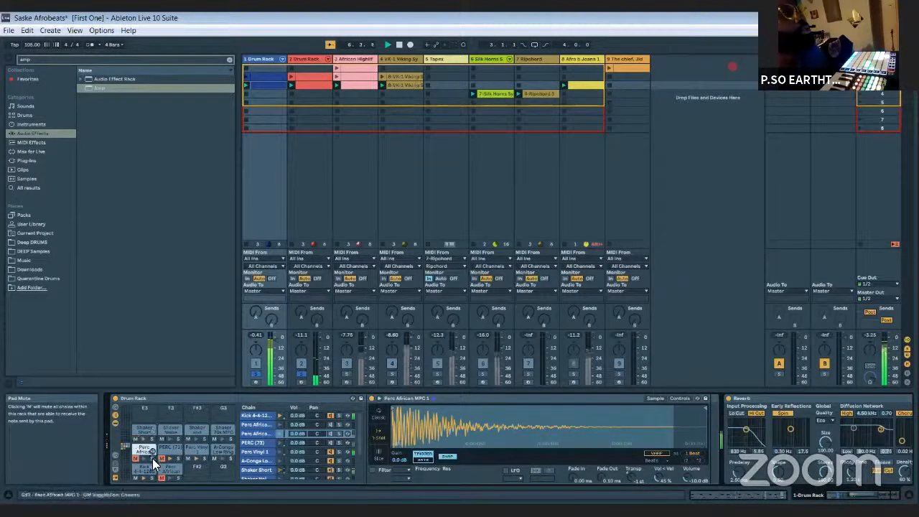
pyautogui.click(162, 458)
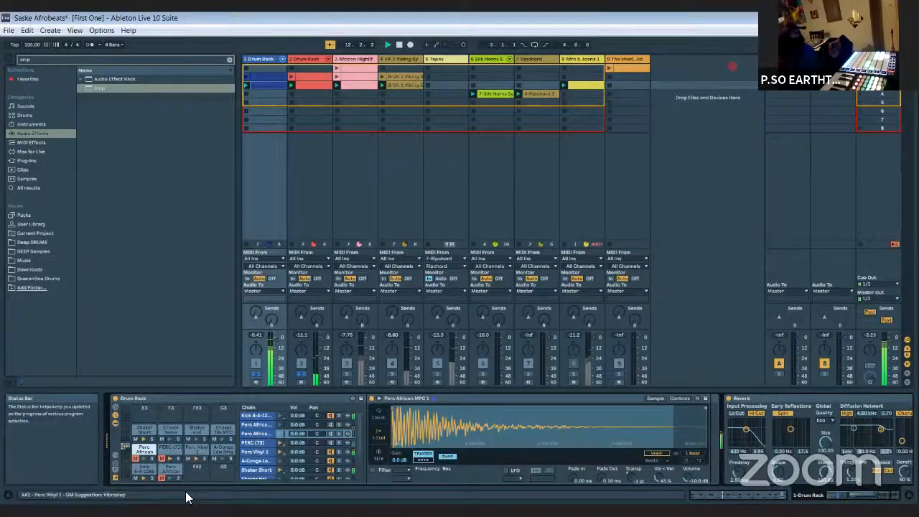
# - Toggle the mutes on the Perc Vinyl 1 and PERC (73) pads, and stop playback
pyautogui.click(187, 457)
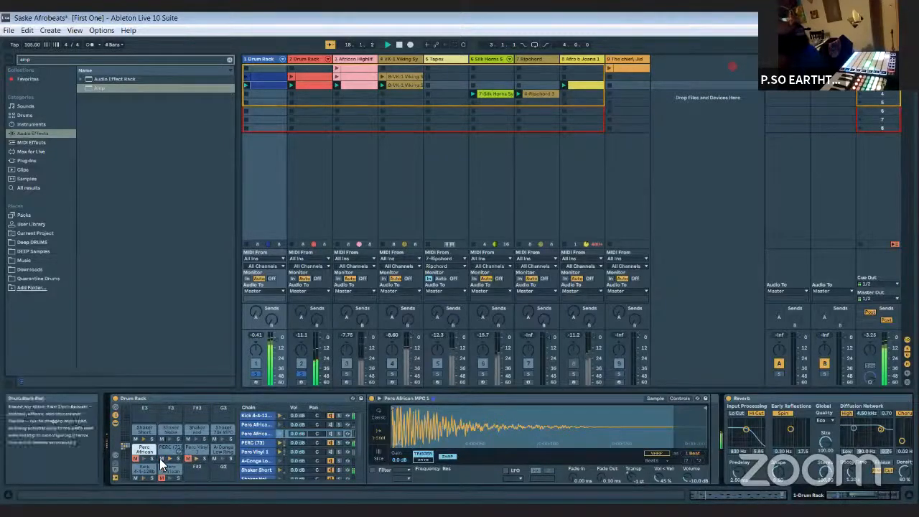
pyautogui.click(159, 458)
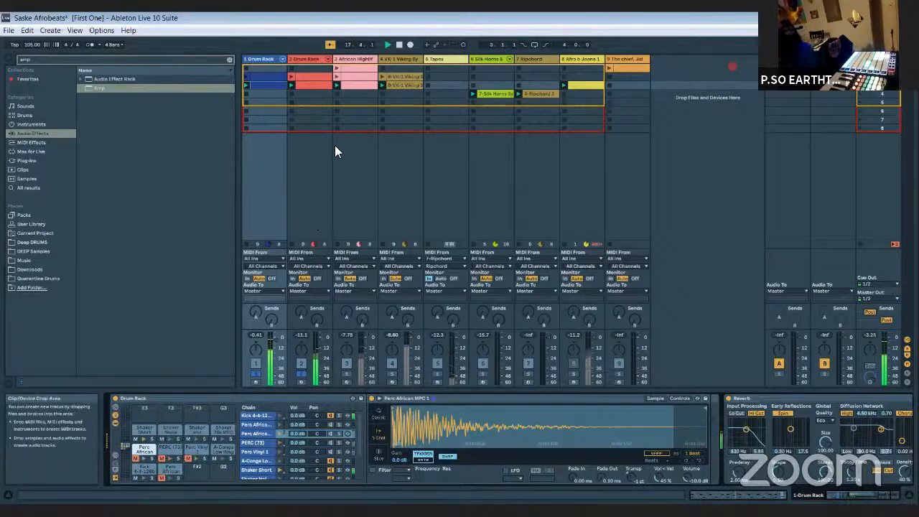
pyautogui.click(399, 44)
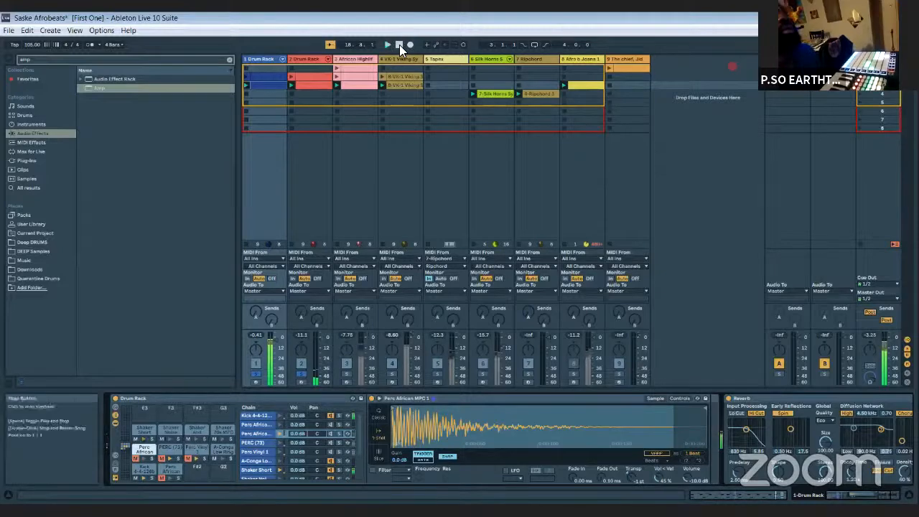
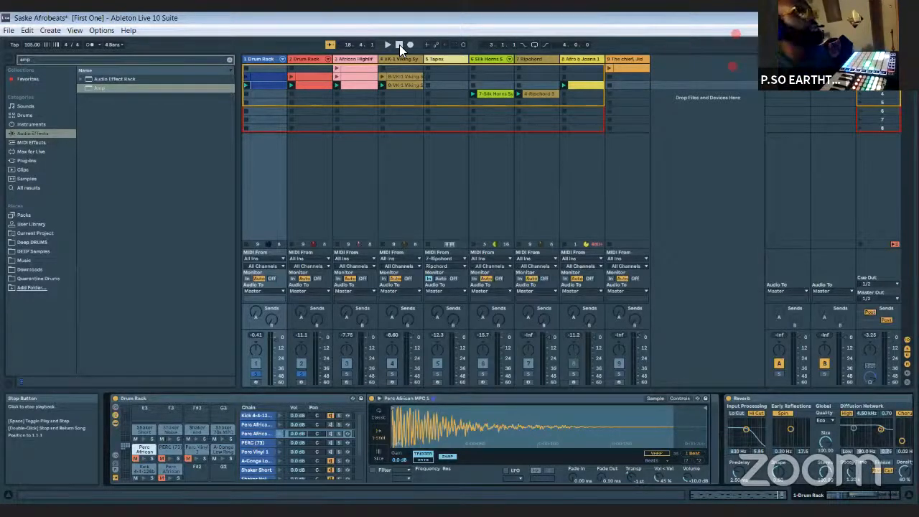
# - Solo the African Highlife guitar track, play its clip in the third row, and stop playback
pyautogui.click(346, 373)
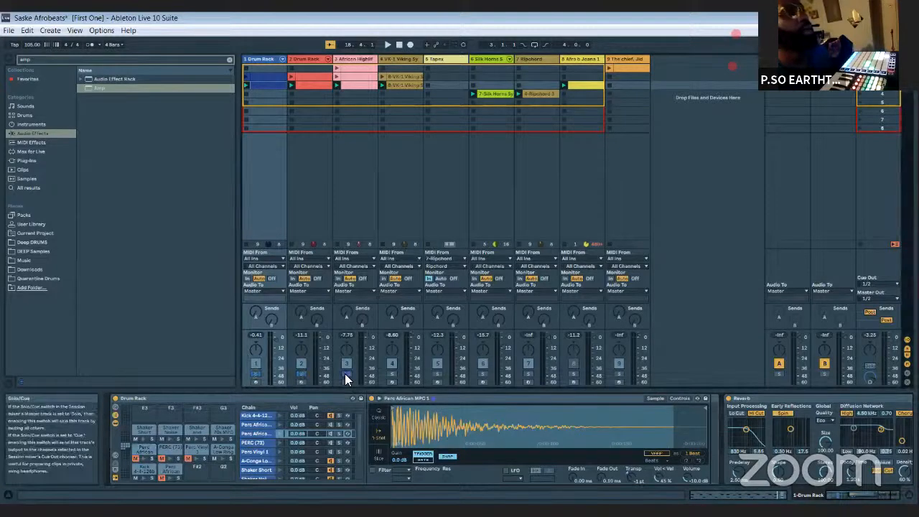
pyautogui.click(336, 84)
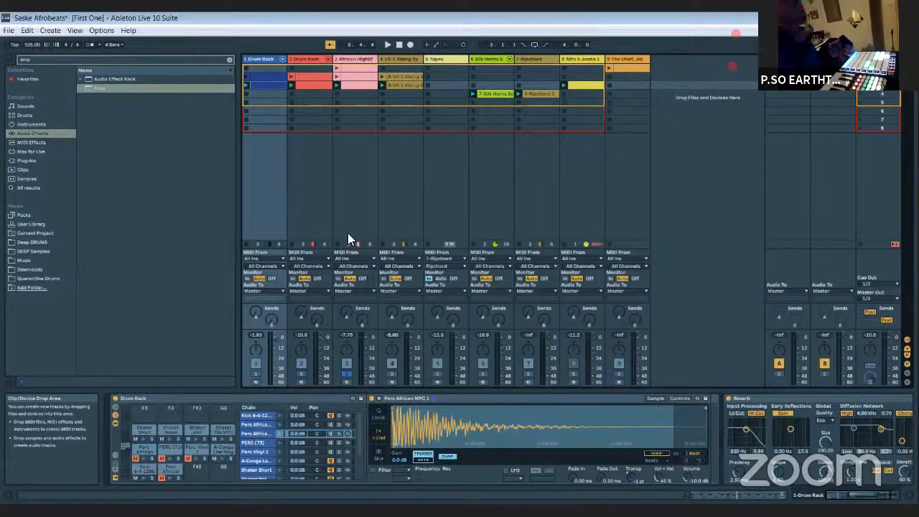
pyautogui.press('space')
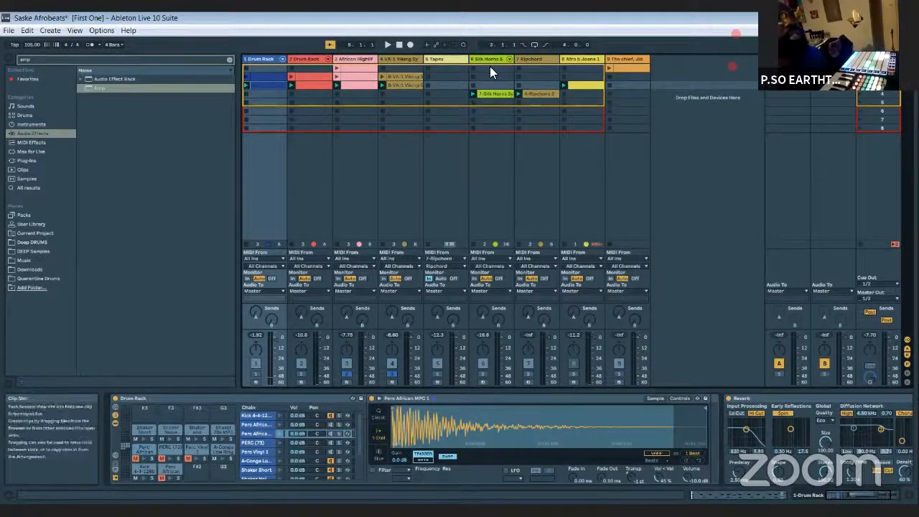
# - Show the Ripchord track's device, and open the Tapex plug-in window on the Tapex track
pyautogui.click(532, 58)
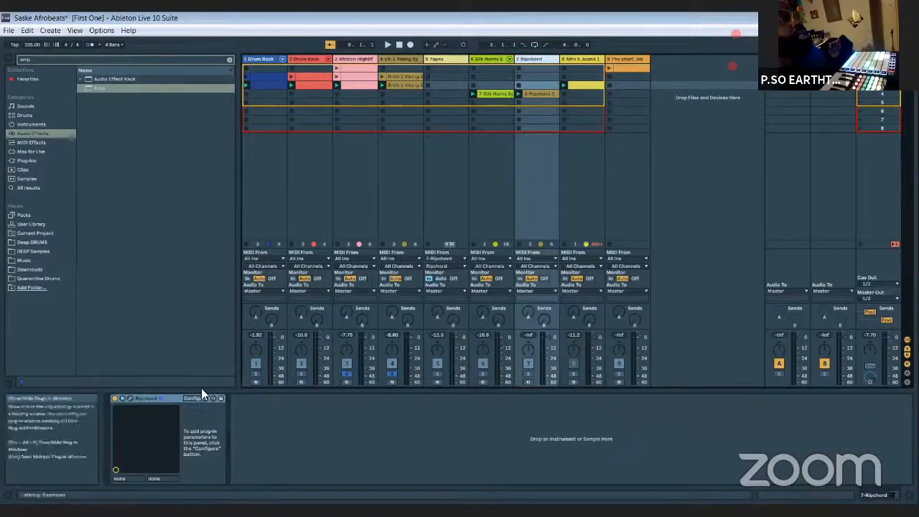
pyautogui.click(435, 59)
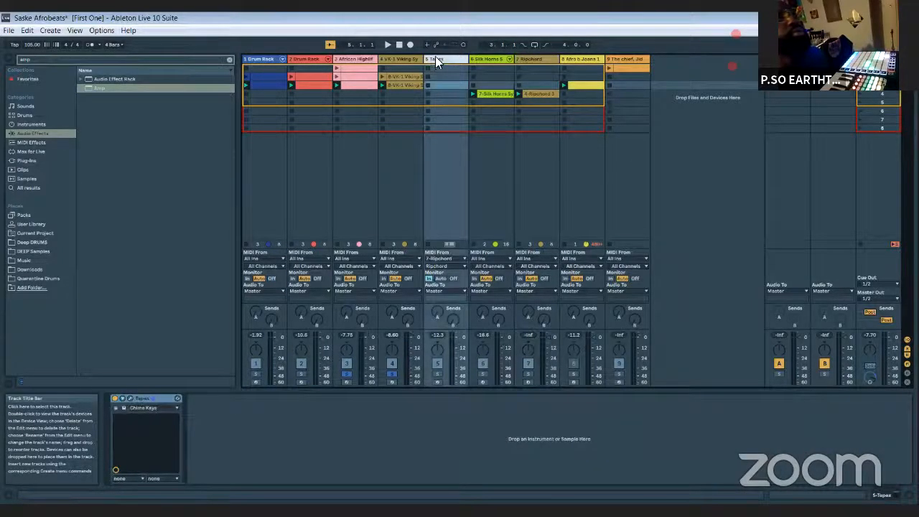
pyautogui.click(129, 400)
pyautogui.click(128, 400)
pyautogui.click(129, 399)
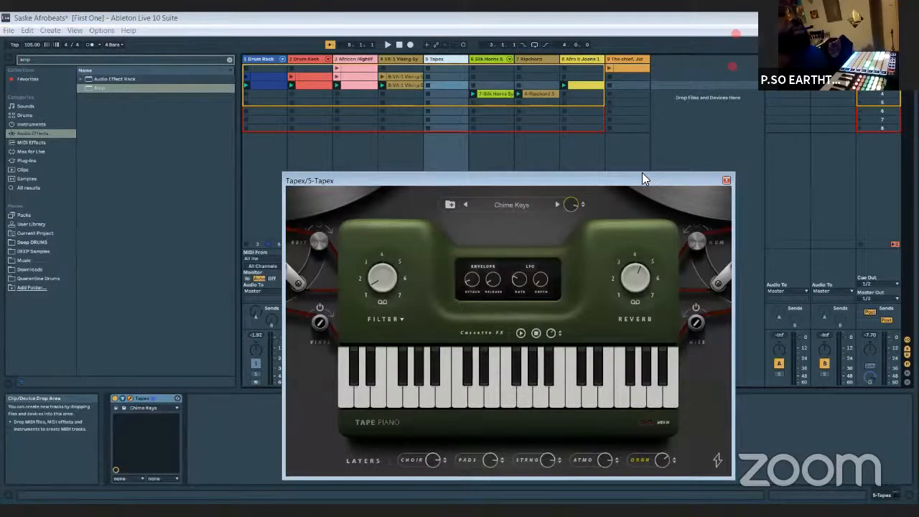
# - Solo the Tapex track with its plug-in window moved clear of the mixer, and close the window
pyautogui.moveTo(642, 174); pyautogui.dragTo(635, 164)
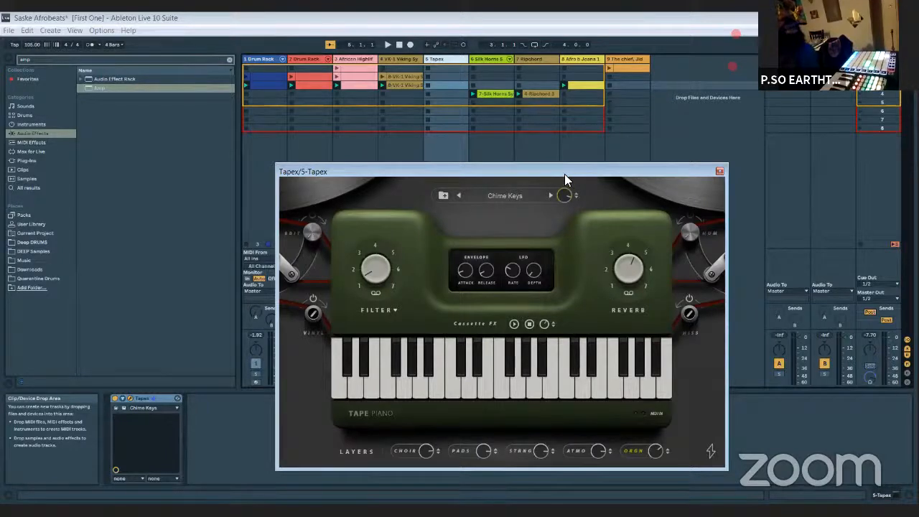
pyautogui.moveTo(564, 174); pyautogui.dragTo(236, 144)
pyautogui.click(435, 373)
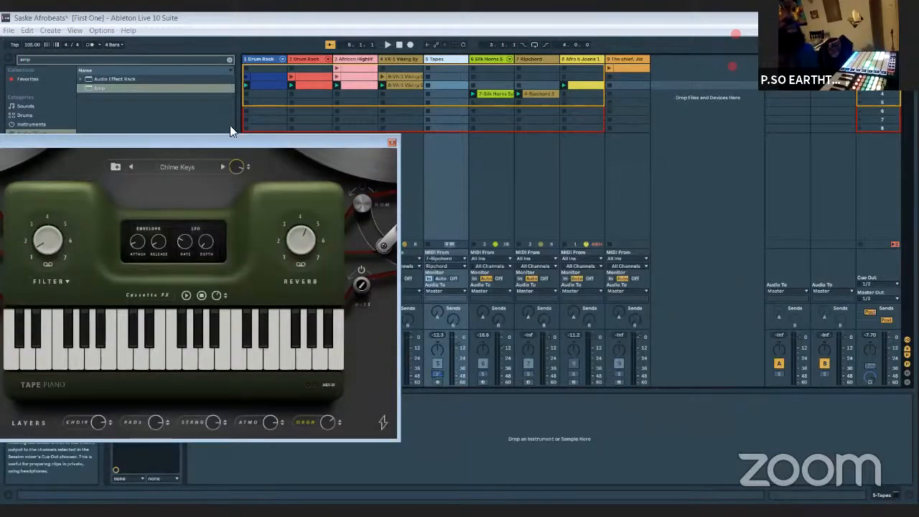
pyautogui.click(230, 142)
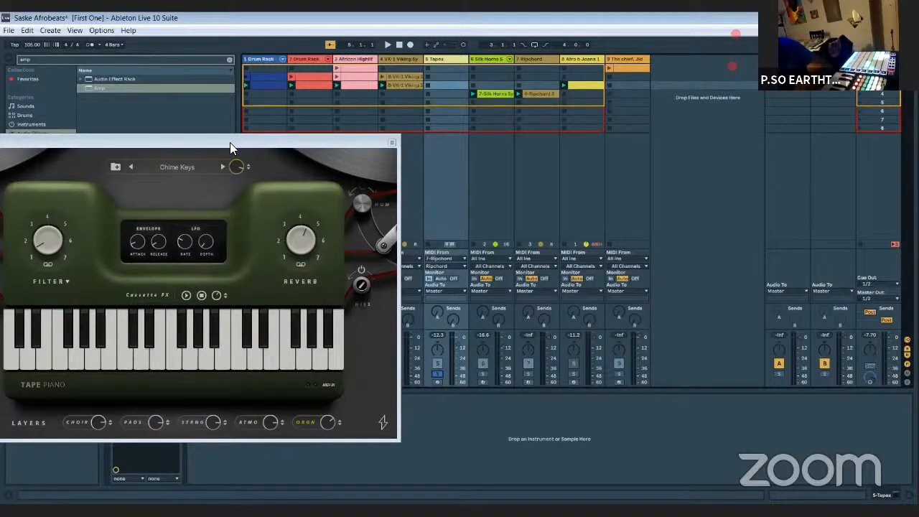
pyautogui.moveTo(230, 142); pyautogui.dragTo(377, 168)
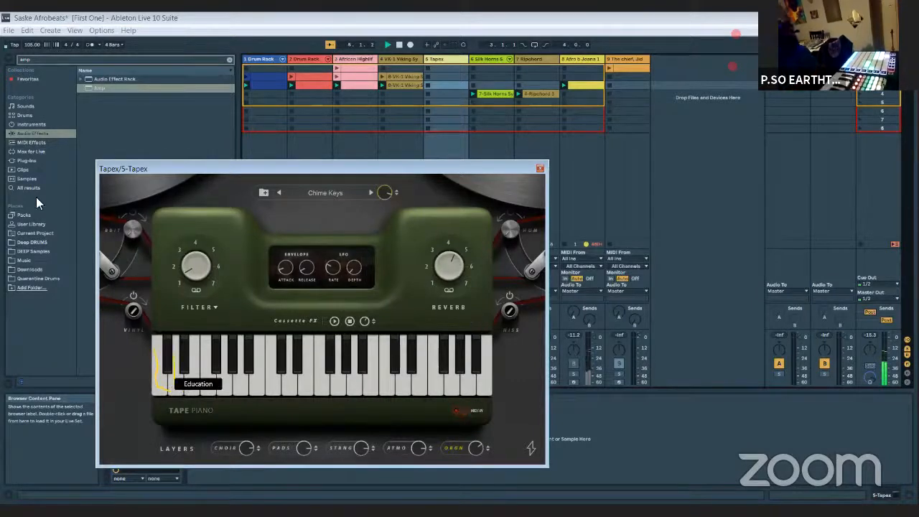
pyautogui.click(540, 170)
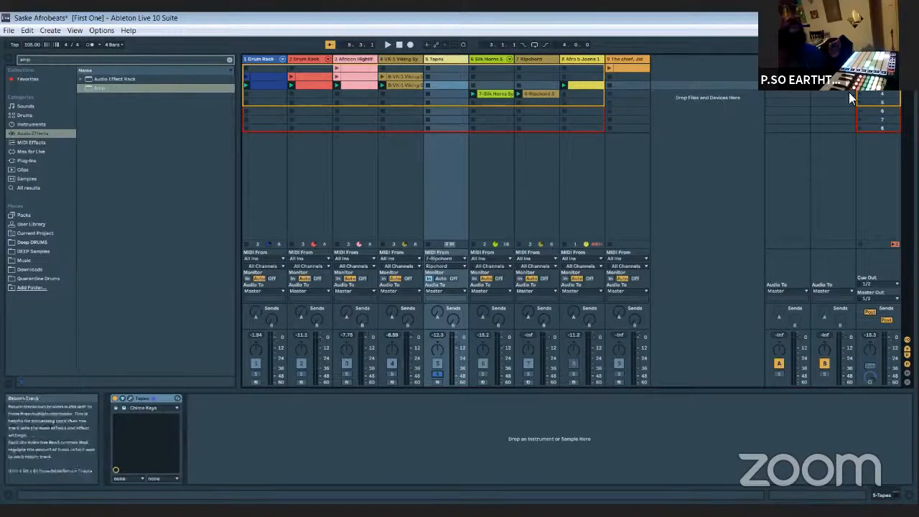
# - Unsolo the Tapex track, activate the Afro b Joana track, and play the full arrangement
pyautogui.press('space')
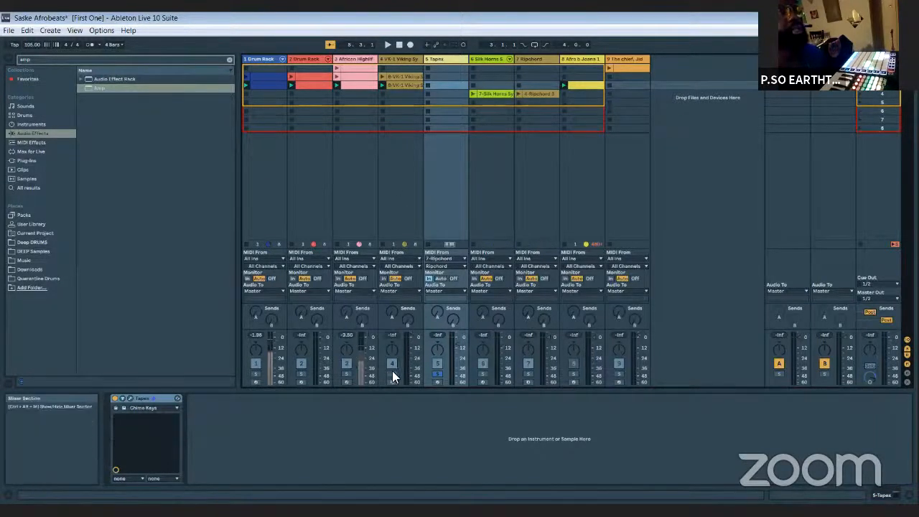
pyautogui.click(435, 373)
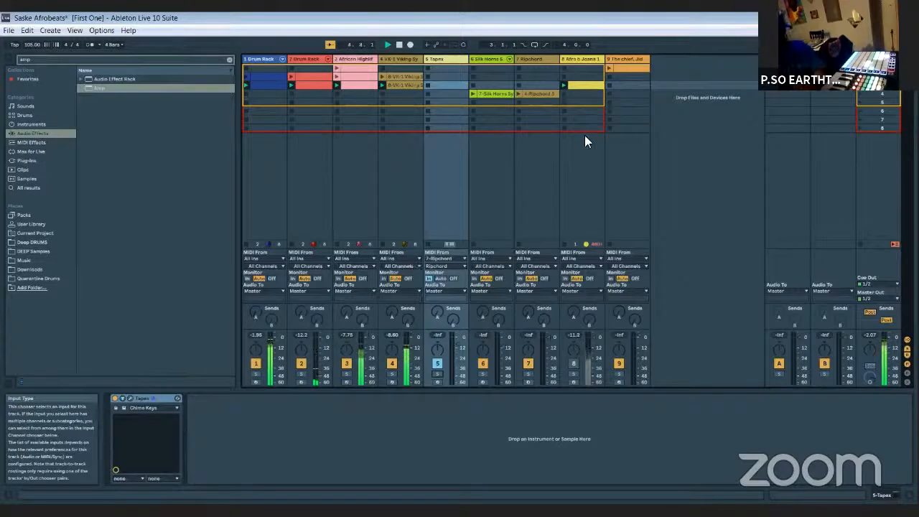
pyautogui.click(574, 363)
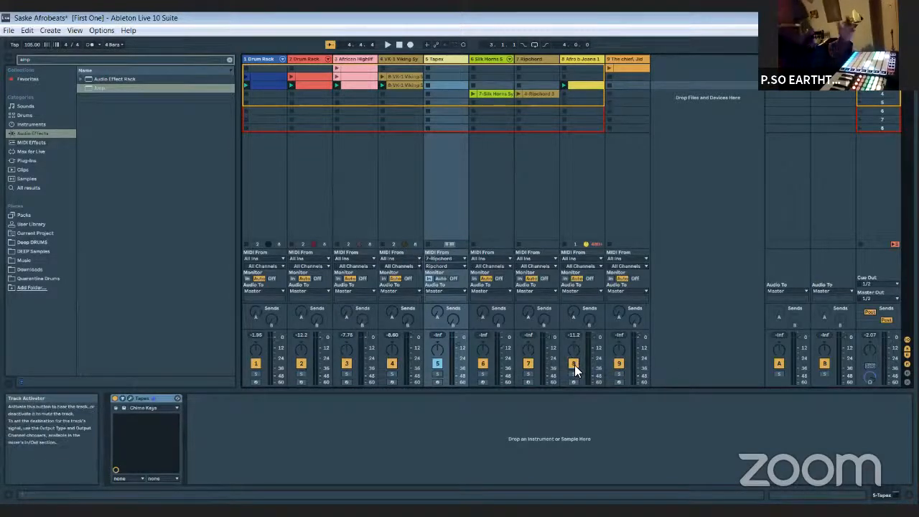
pyautogui.press('space')
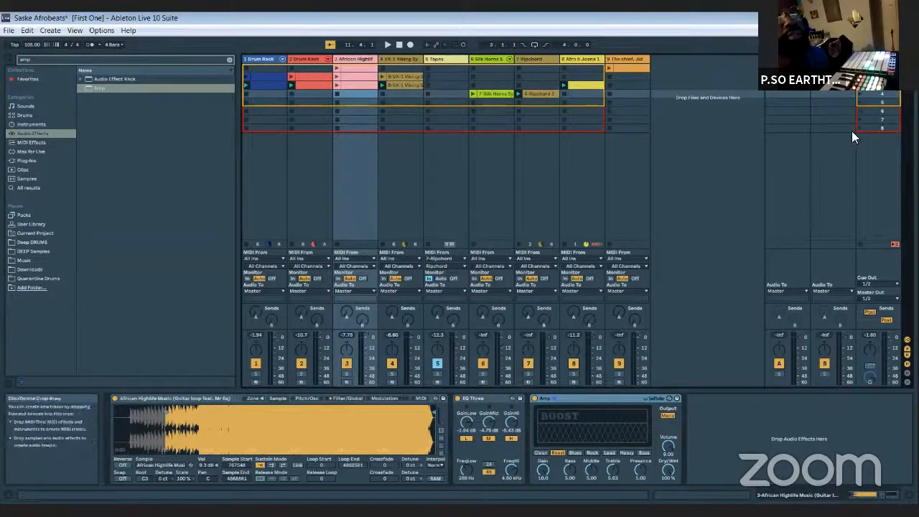
# - Play the vocal clip on The chief, Jidenna track with the track soloed, and stop playback
pyautogui.click(619, 374)
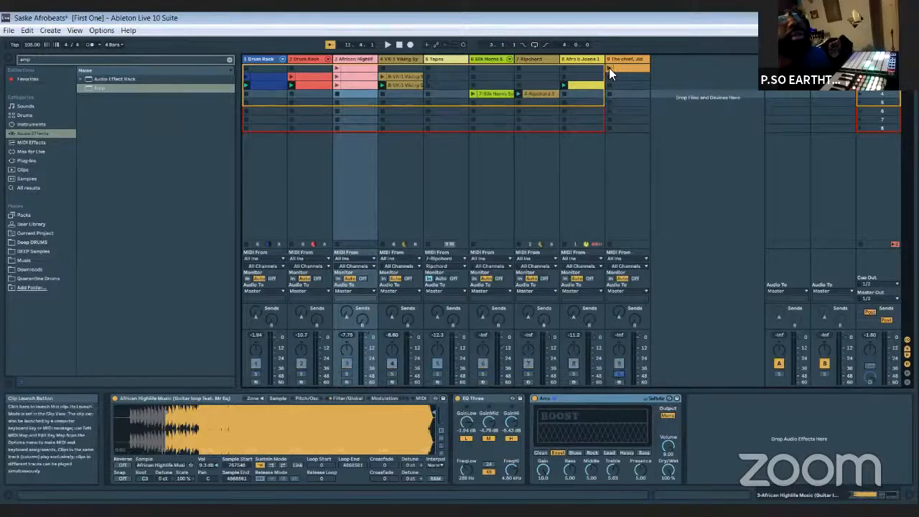
pyautogui.click(608, 68)
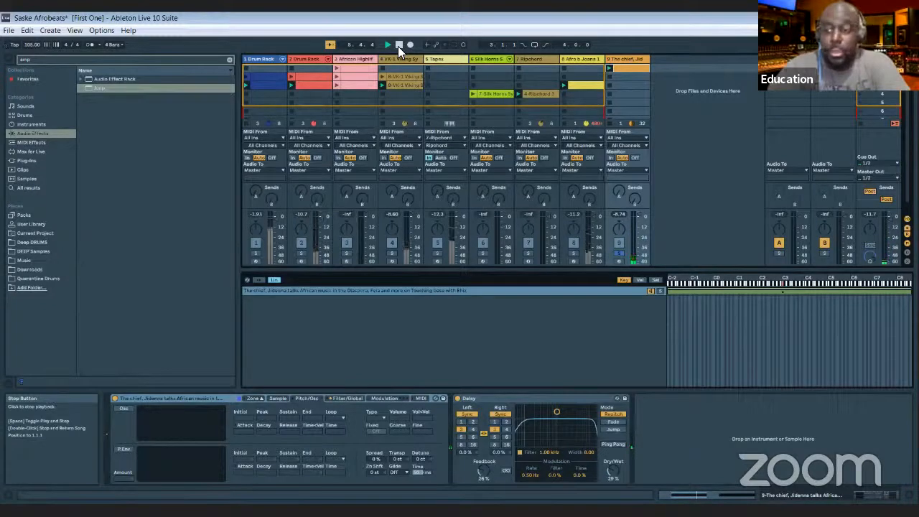
pyautogui.press('space')
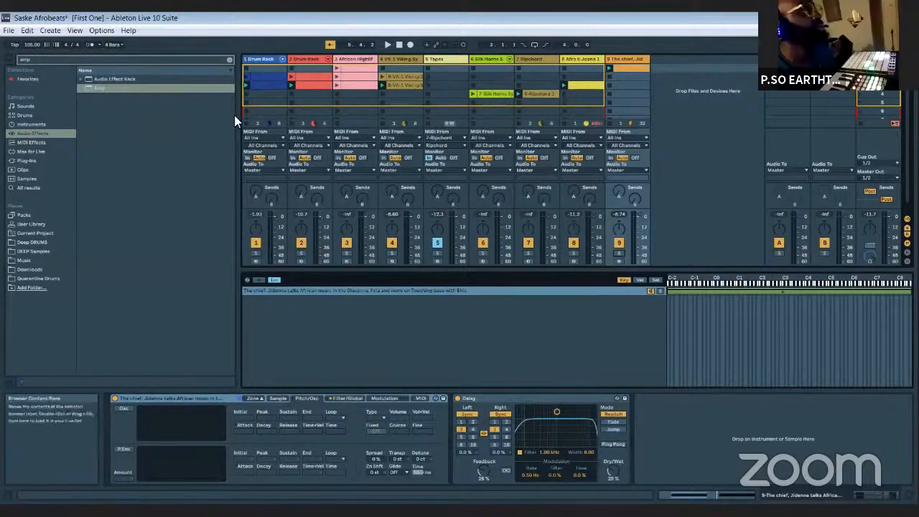
# - Solo the VK-1 Viking track, and open the first Drum Rack's lower clip and play it with its track soloed
pyautogui.click(391, 253)
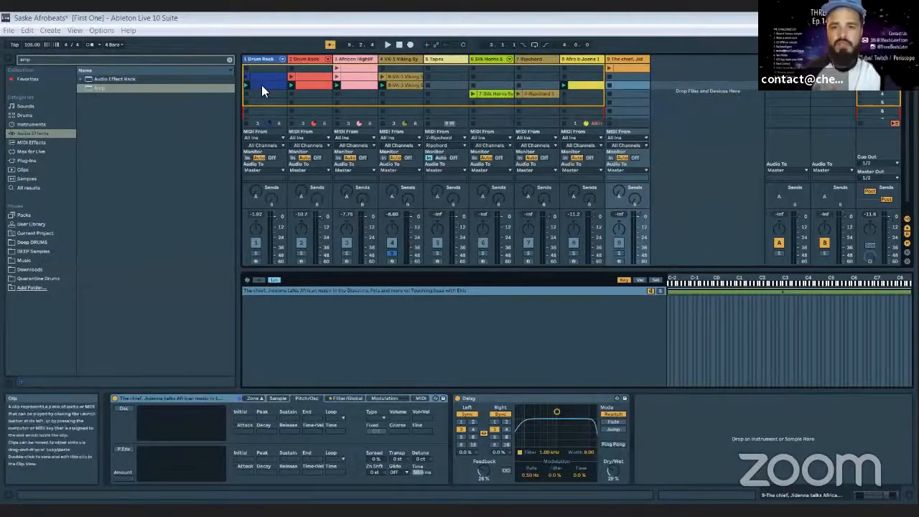
pyautogui.doubleClick(262, 85)
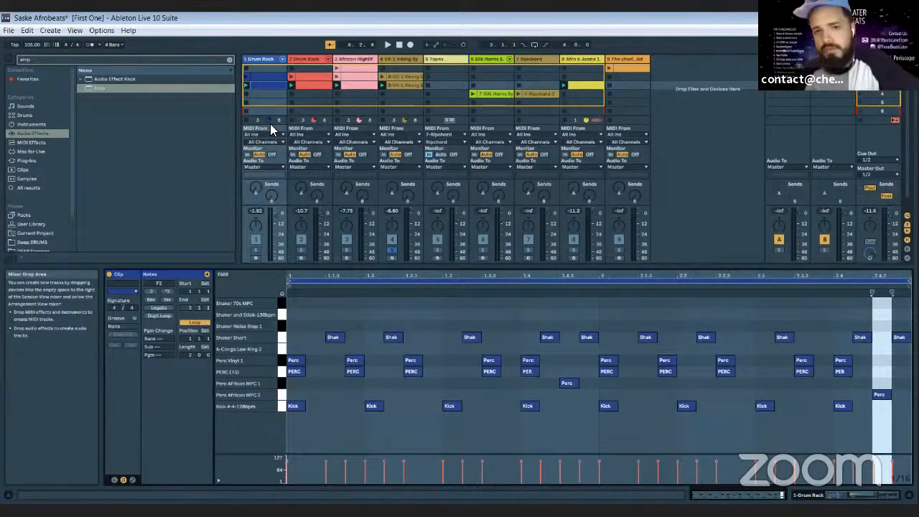
pyautogui.click(257, 249)
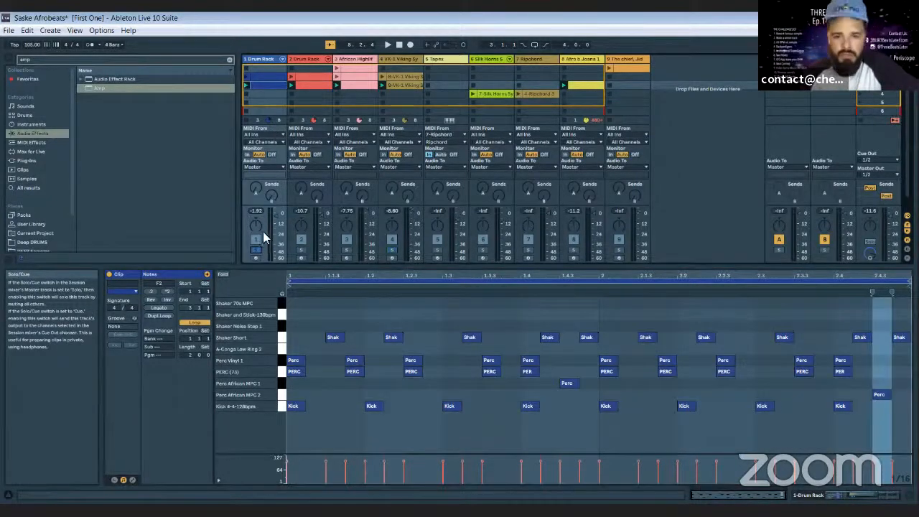
pyautogui.click(247, 89)
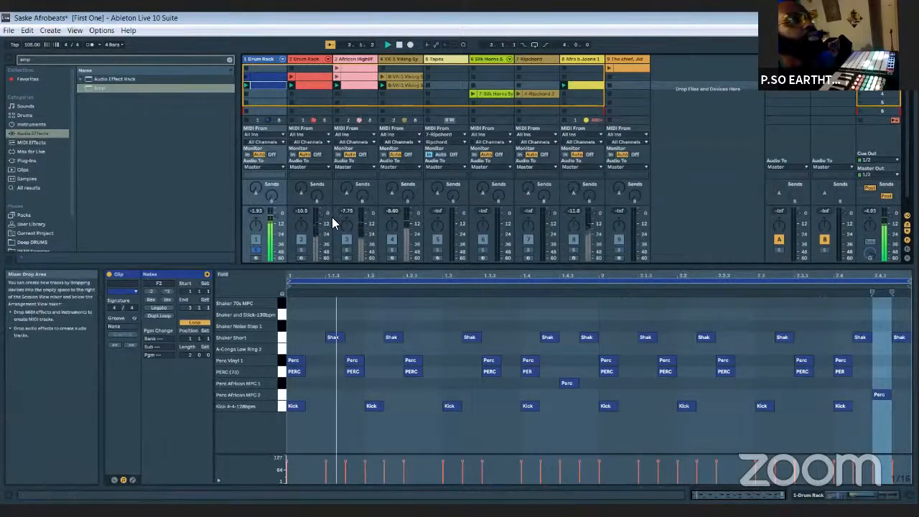
# - Show the first Drum Rack track's device chain, open its upper clip's notes, and stop playback
pyautogui.doubleClick(262, 60)
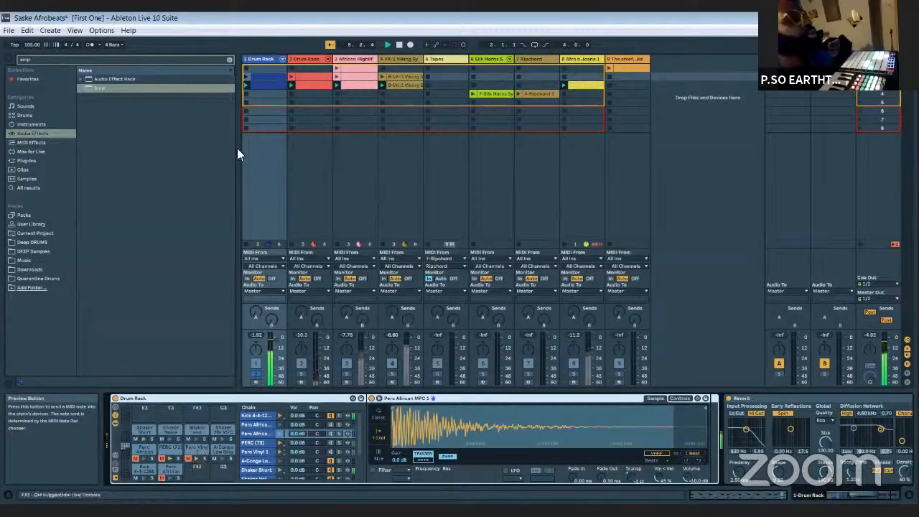
pyautogui.doubleClick(260, 77)
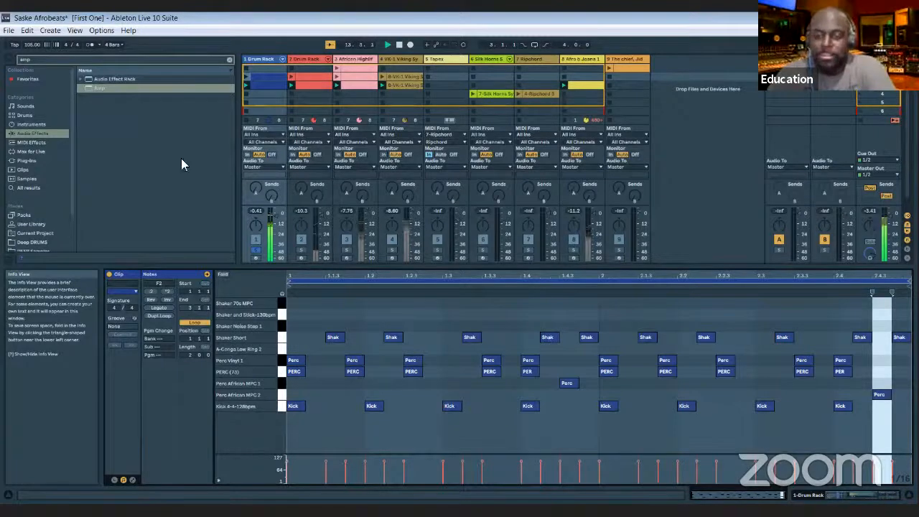
pyautogui.click(398, 44)
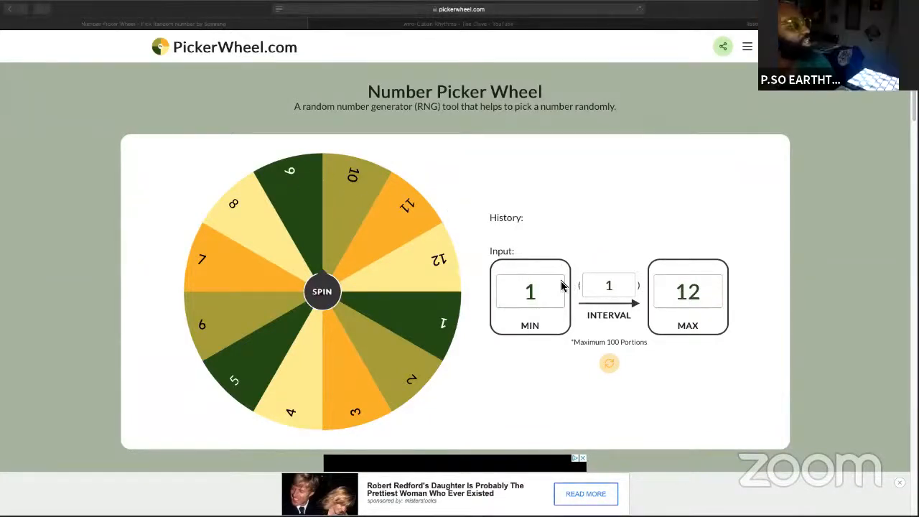
# - Spin the number picker wheel on PickerWheel.com with a range of 1 to 12
pyautogui.click(703, 293)
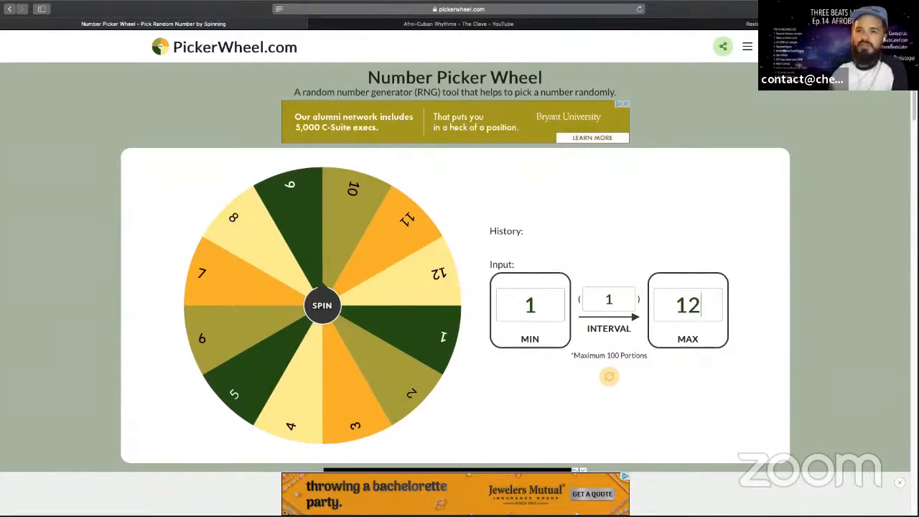
pyautogui.press('super+Tab')
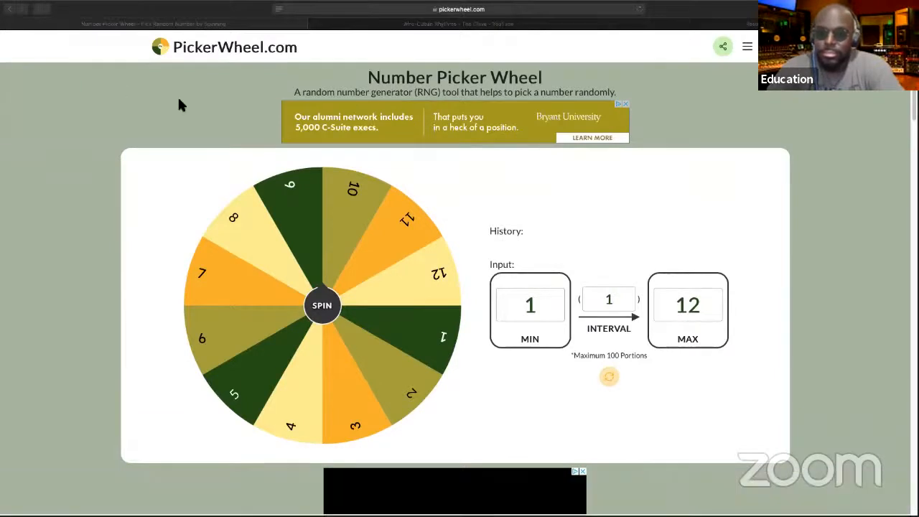
pyautogui.press('super+Tab')
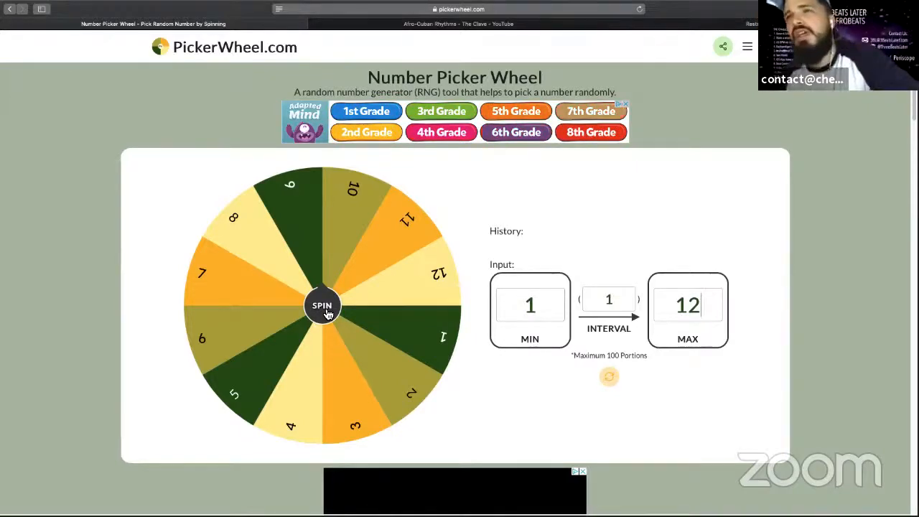
pyautogui.click(322, 307)
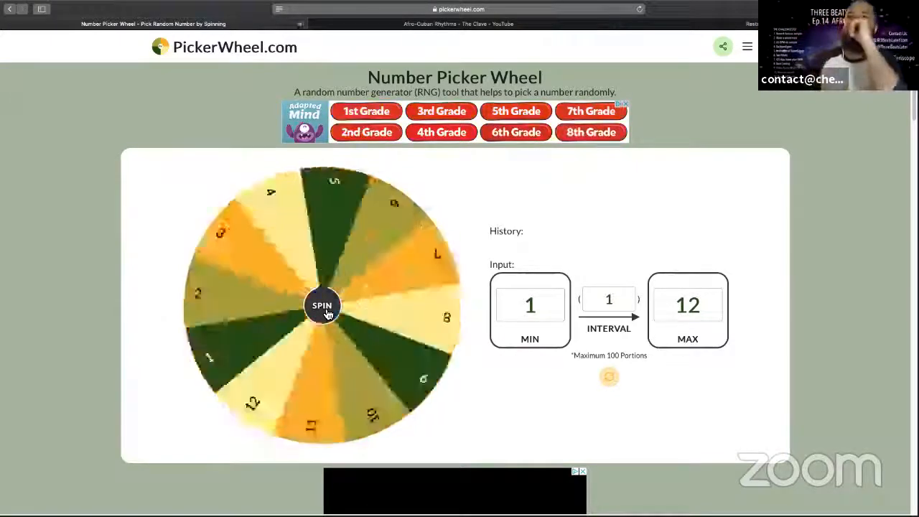